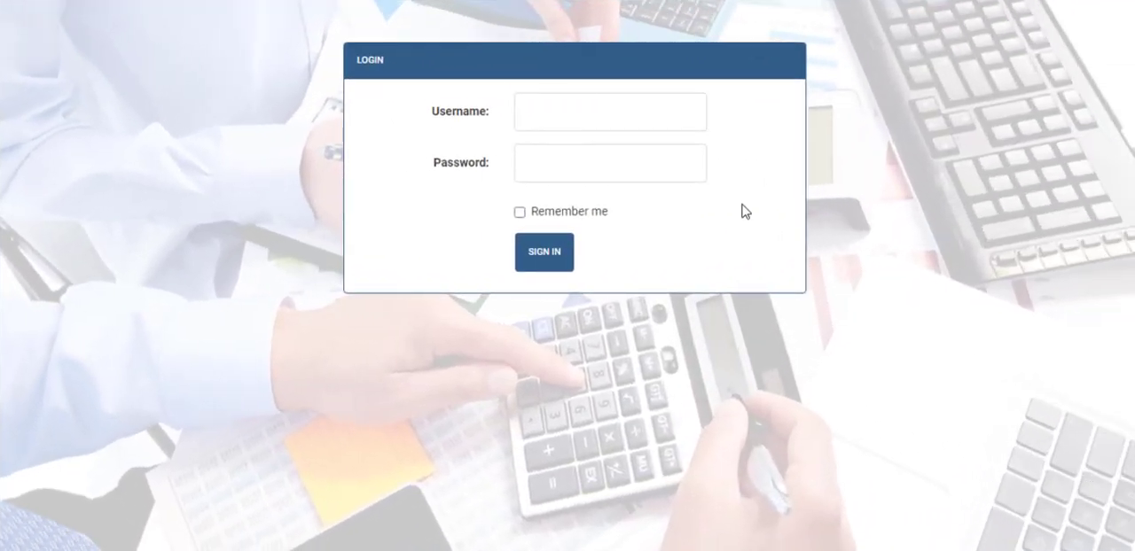
Step: Sign in with the admin username and the account password
click(632, 118)
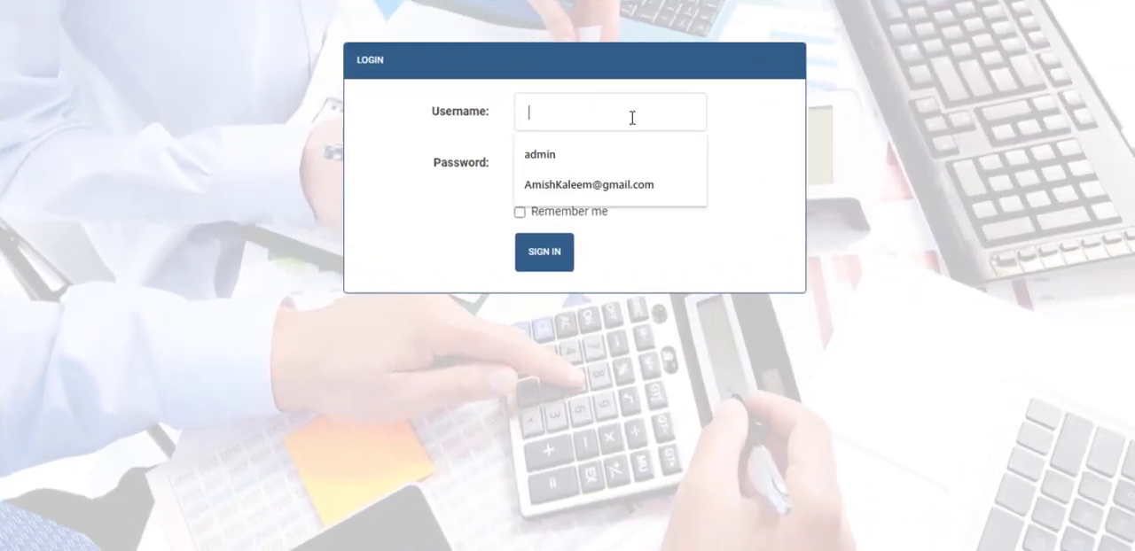
click(584, 156)
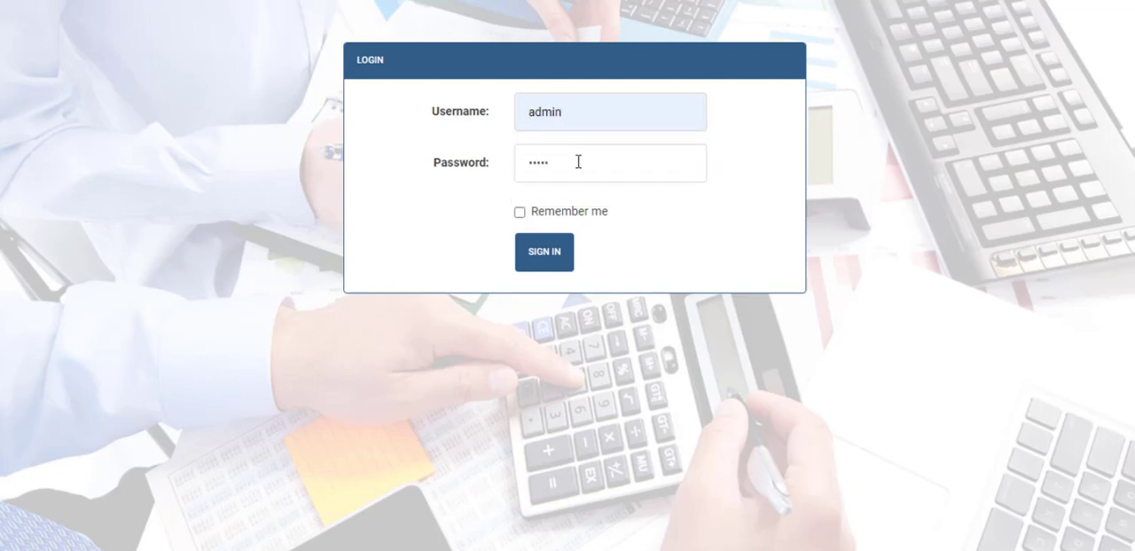
key(Return)
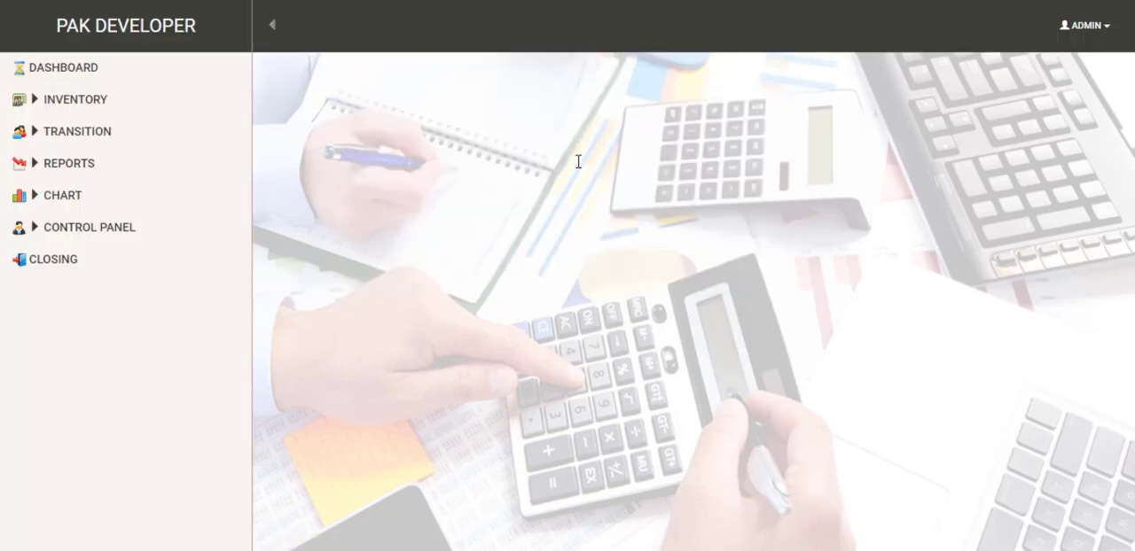
Step: Open the user list in the admin area, look at the blank new-user form and return to the list
click(1106, 32)
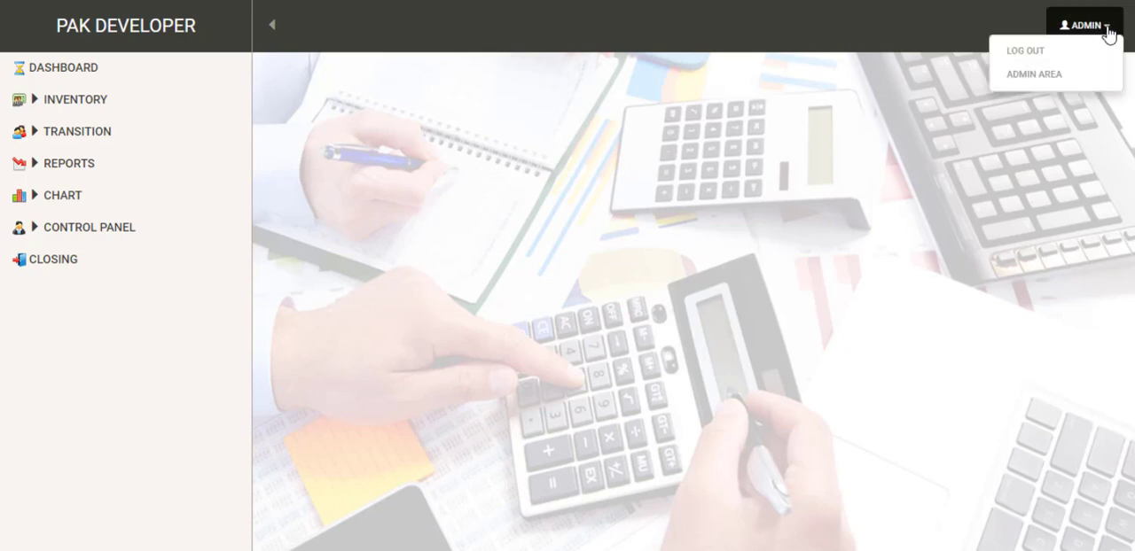
click(1072, 78)
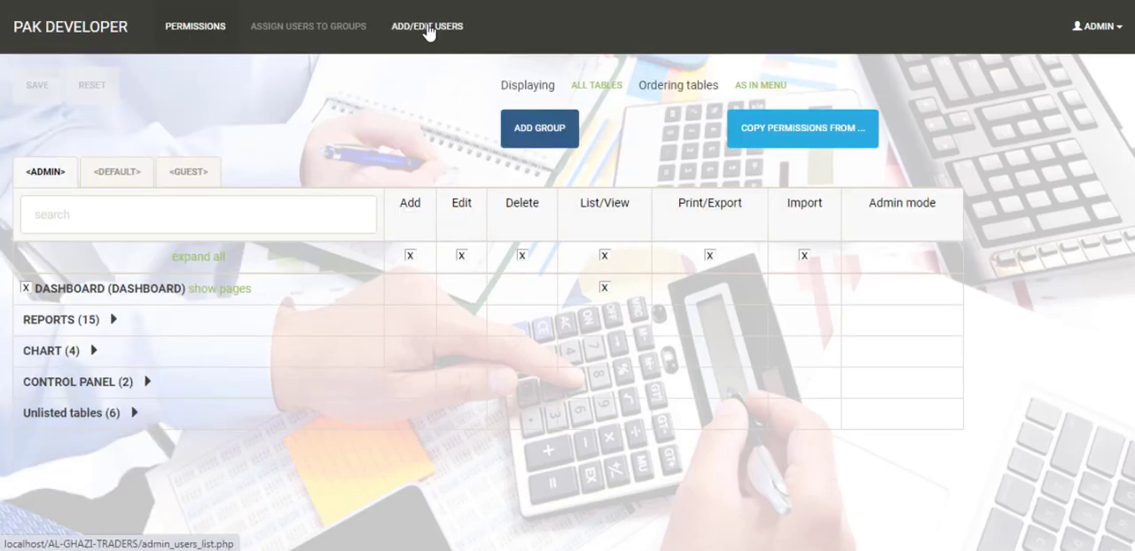
click(429, 33)
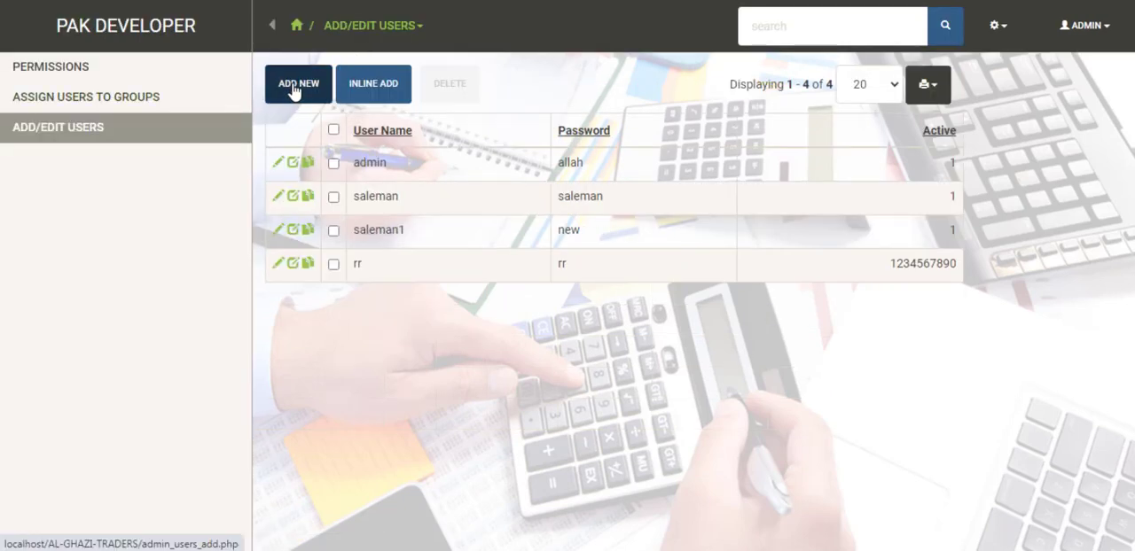
click(296, 92)
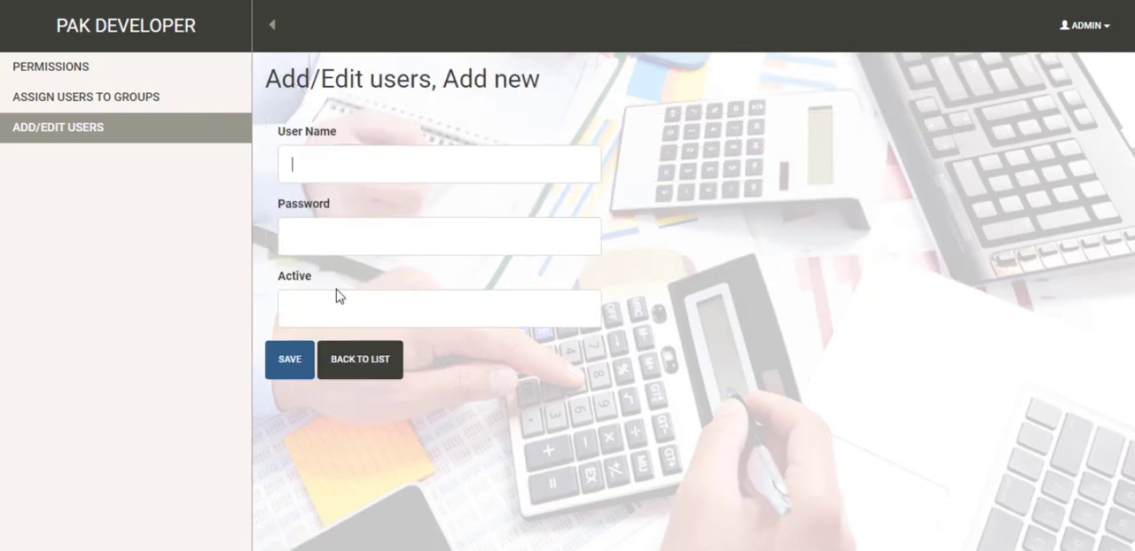
click(346, 359)
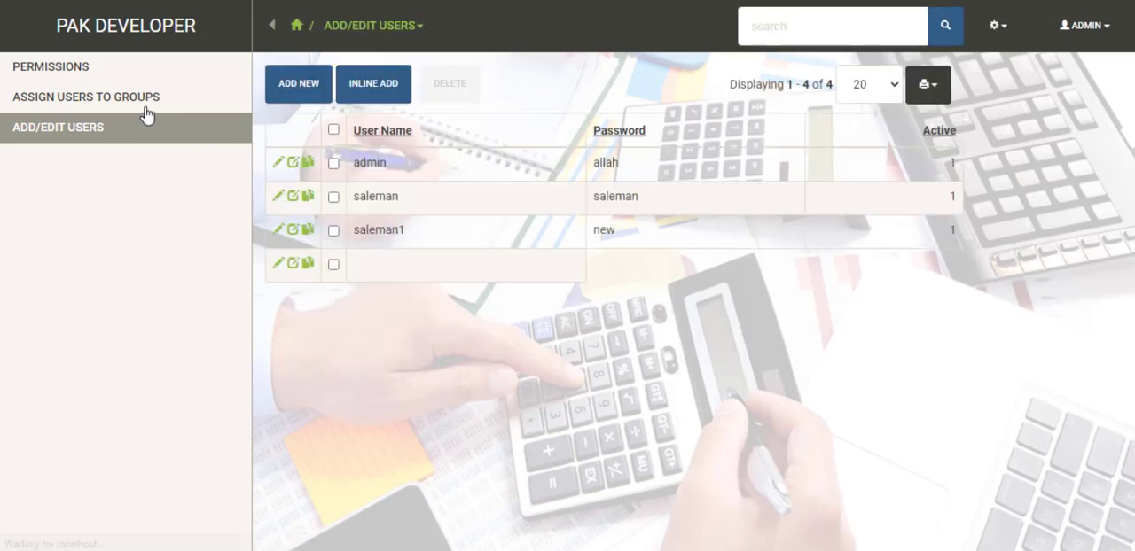
Step: Review the user group assignments and the permissions page, and exit the admin area
click(99, 103)
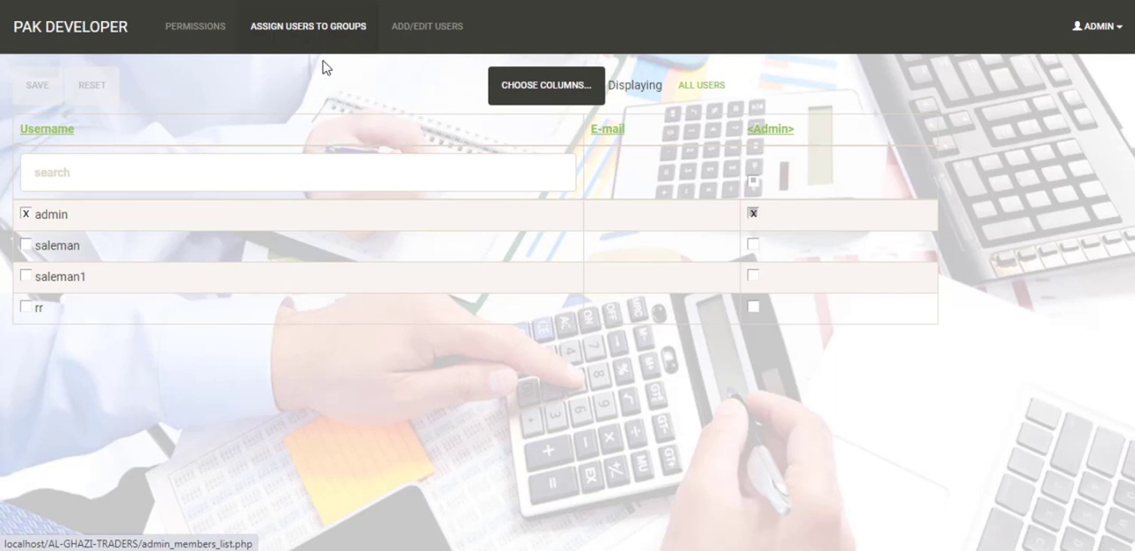
click(206, 36)
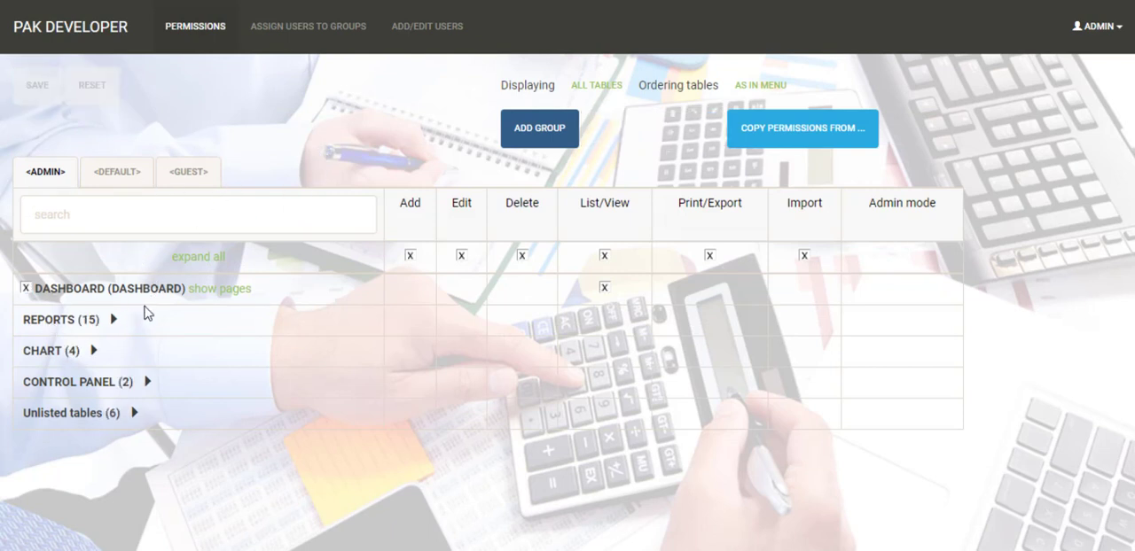
drag(356, 148, 357, 133)
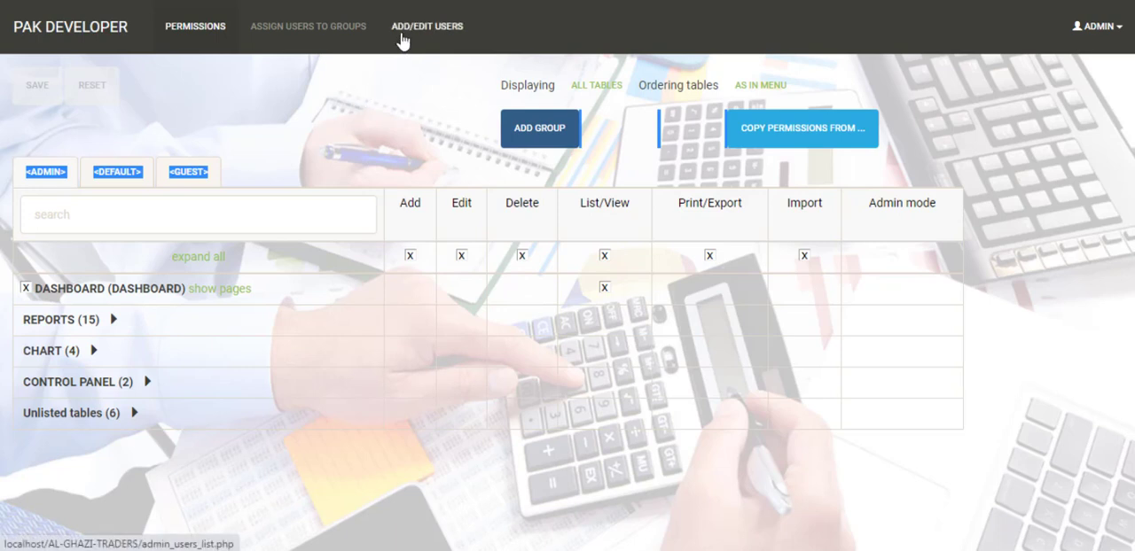
click(308, 36)
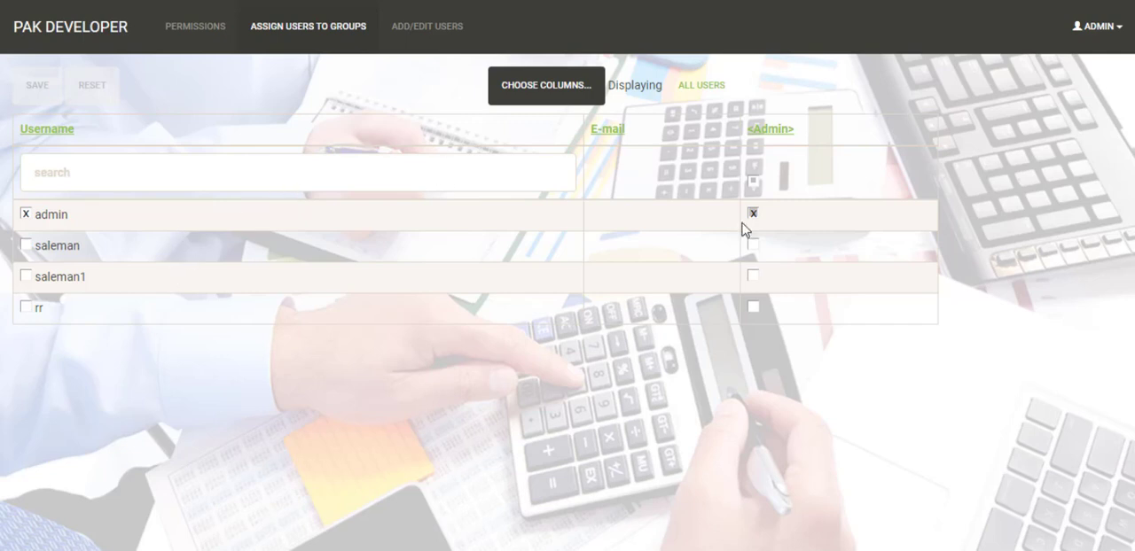
click(1099, 28)
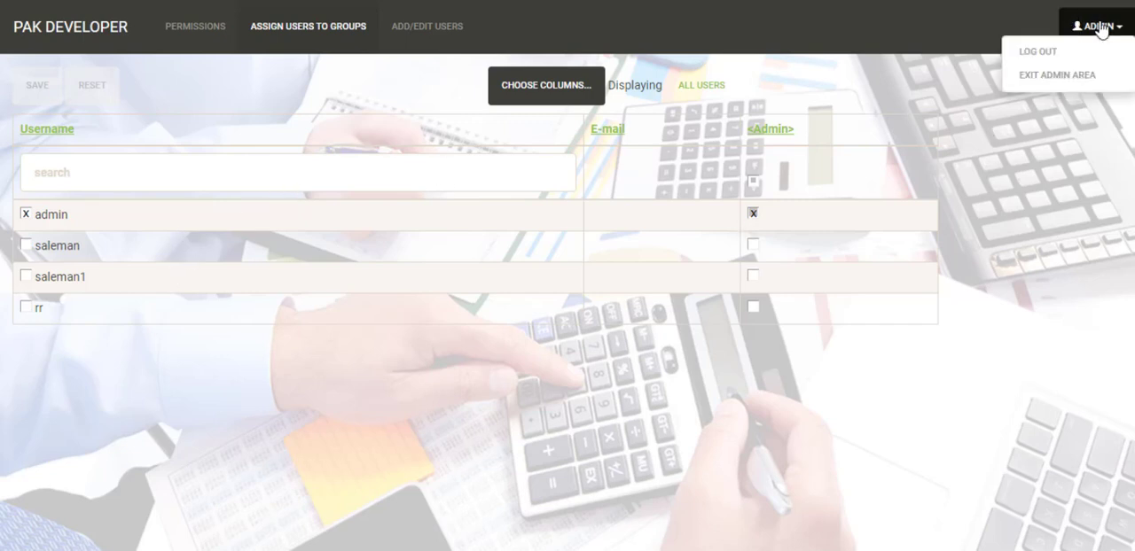
click(1051, 78)
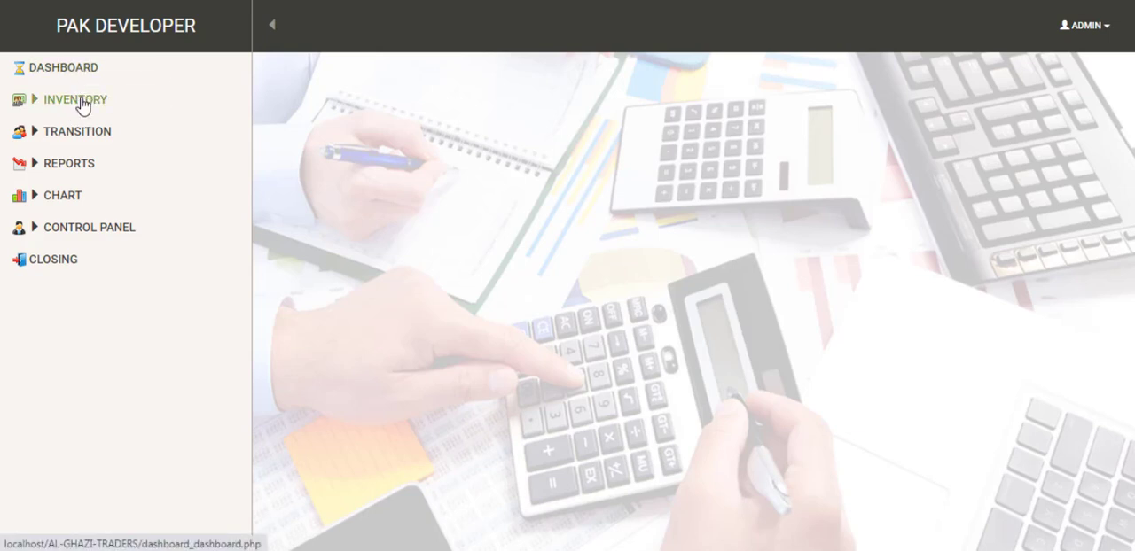
Step: Open the inventory purchase form, look at its supplier name entry and return to the main page
click(82, 105)
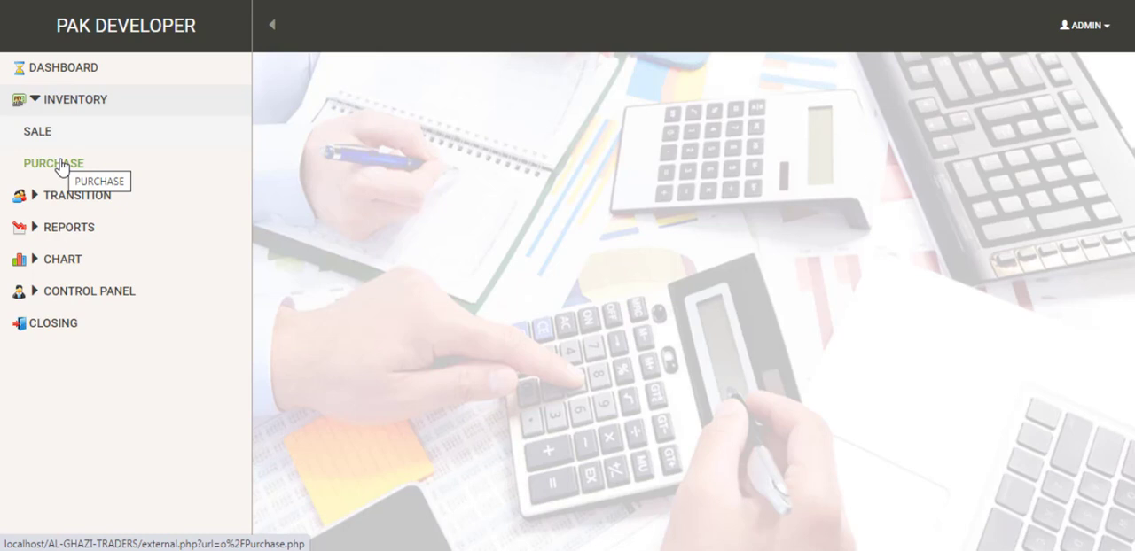
click(60, 166)
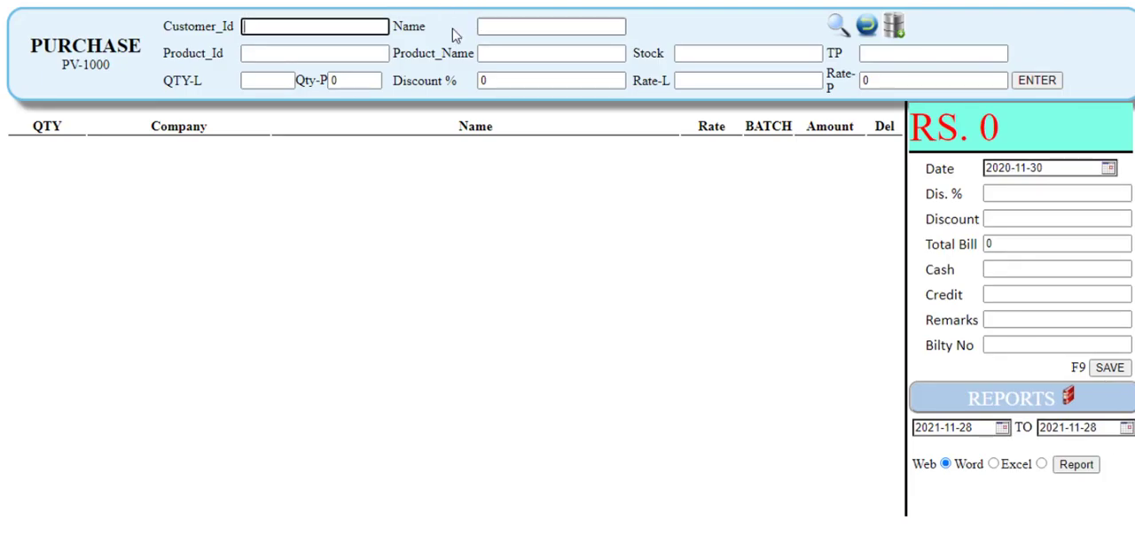
click(491, 25)
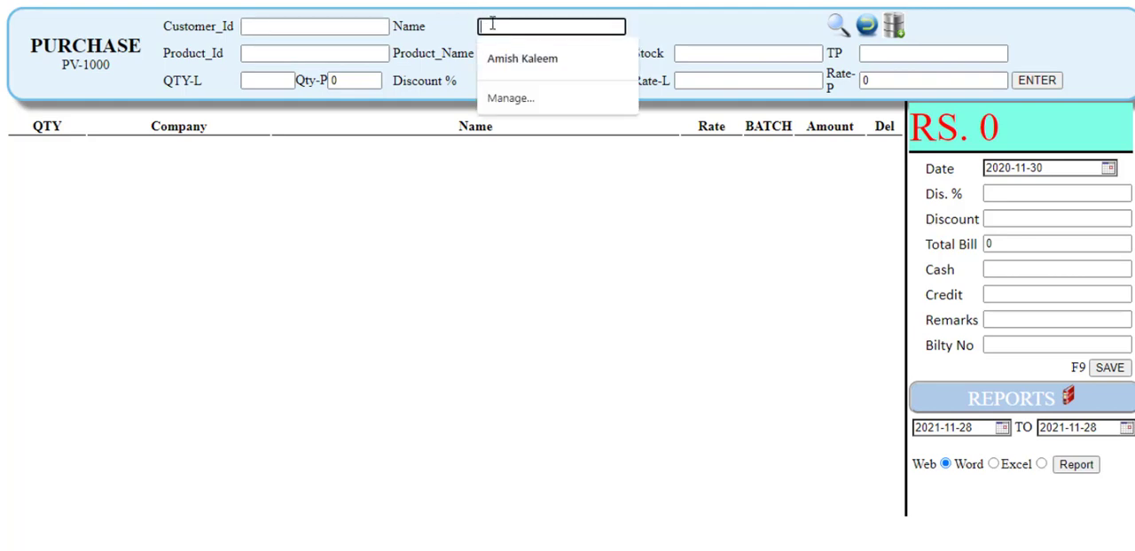
click(501, 57)
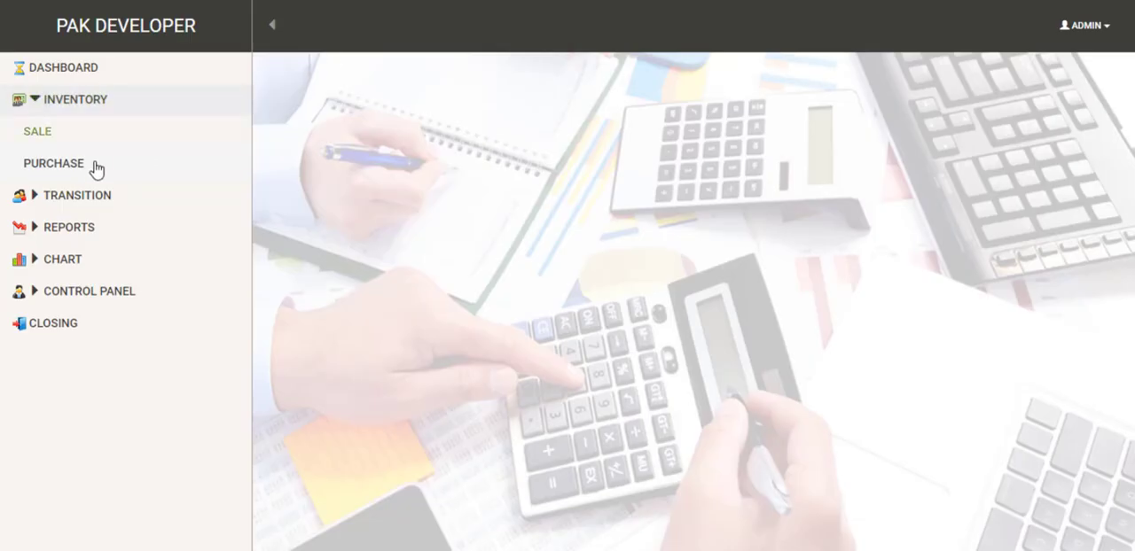
click(37, 104)
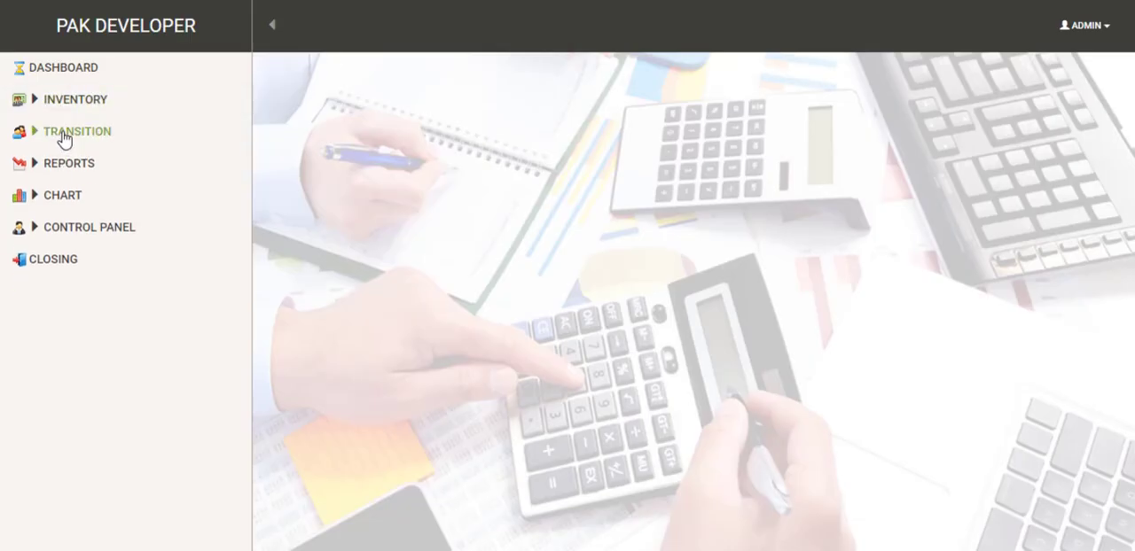
Step: Open the voucher form, examine the PAYMENT voucher type, mode and account choices, and return to the main page
click(62, 138)
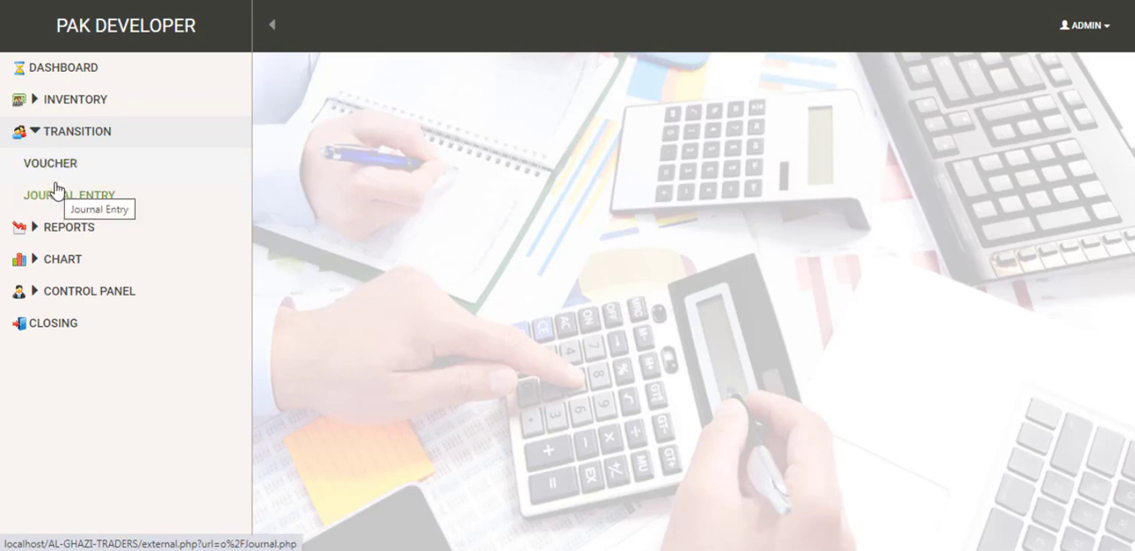
click(58, 173)
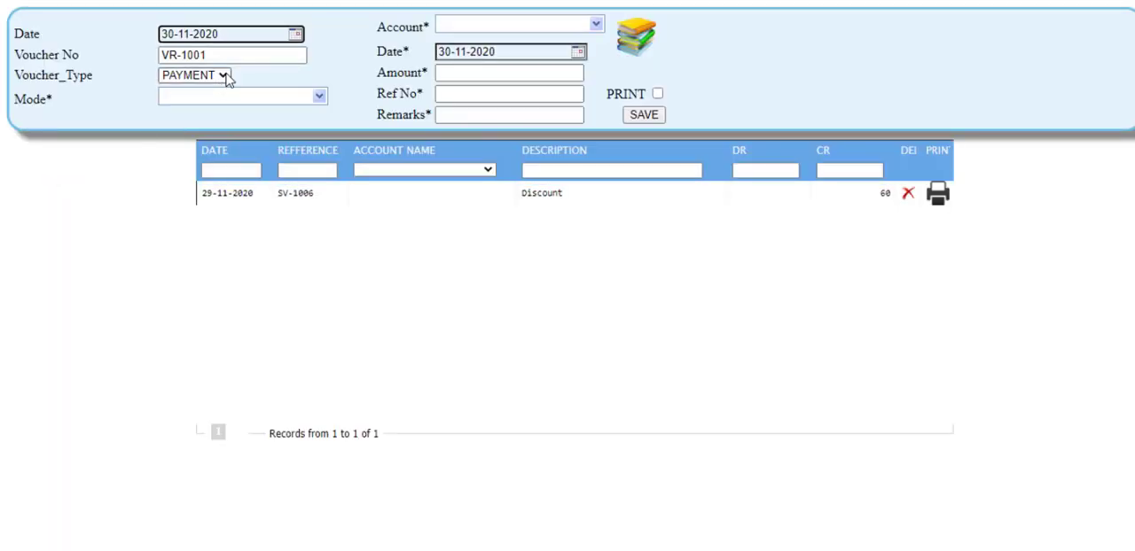
click(226, 78)
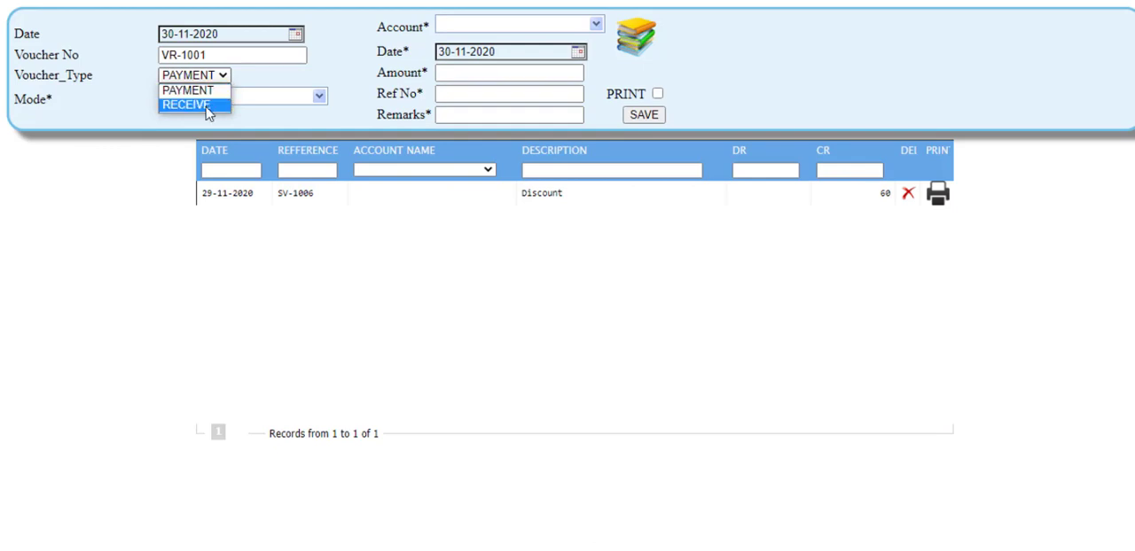
click(207, 92)
click(219, 96)
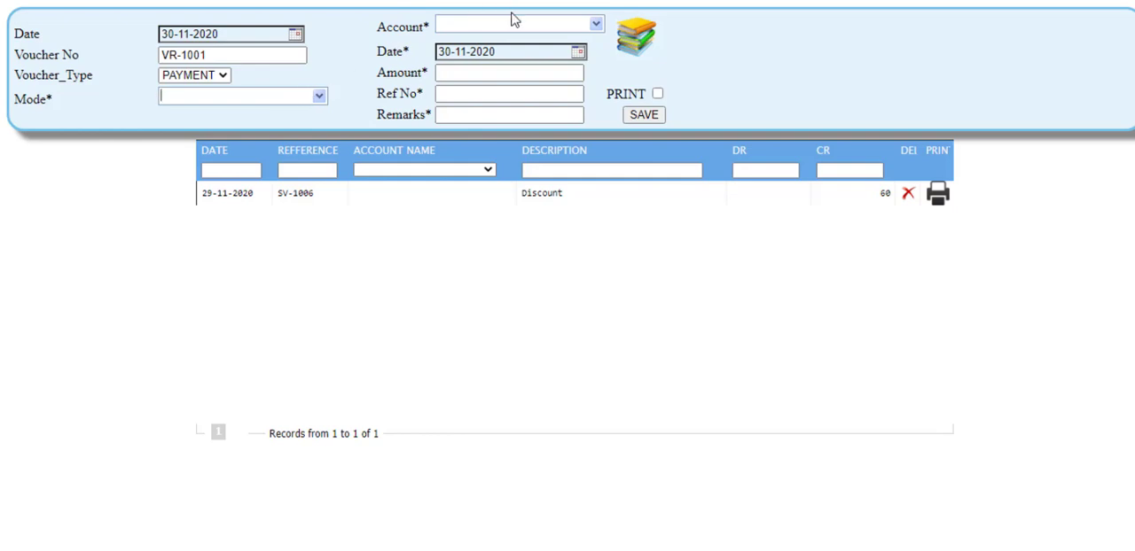
click(596, 28)
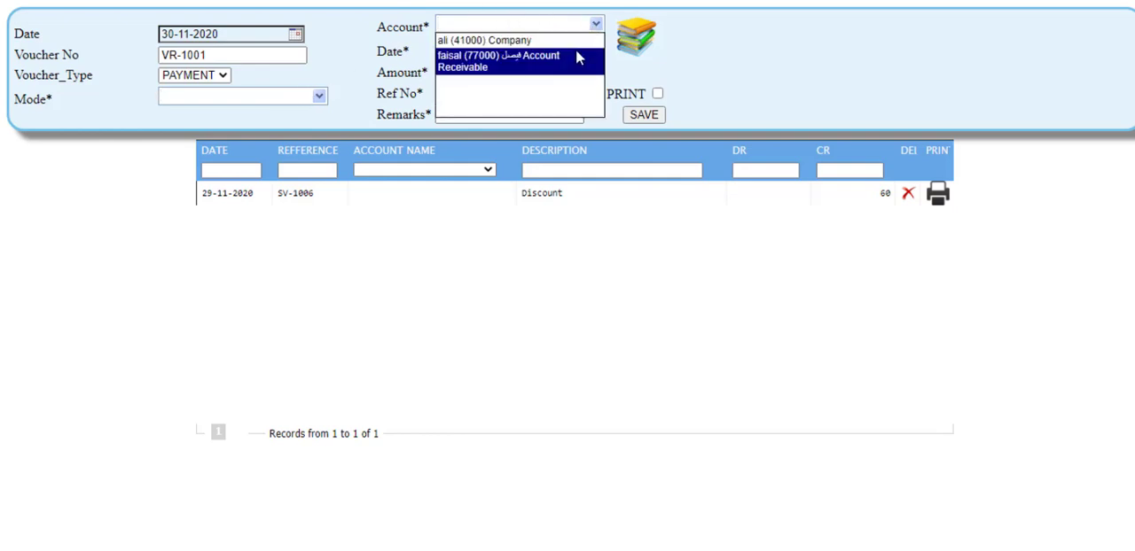
click(576, 41)
click(486, 76)
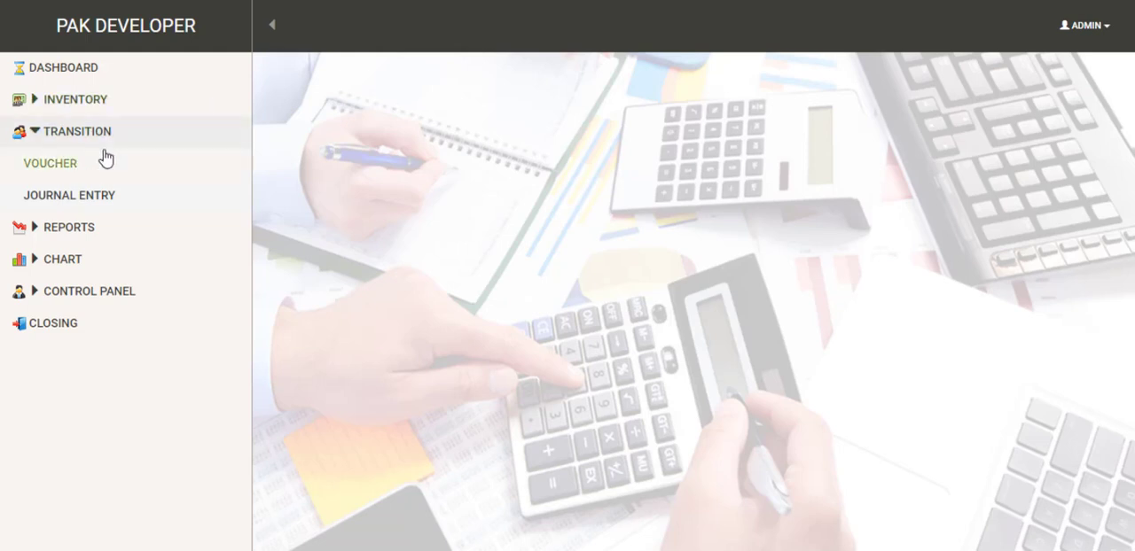
click(89, 133)
Step: Look through the available purchase, sale and stock reports in the reports section
click(64, 167)
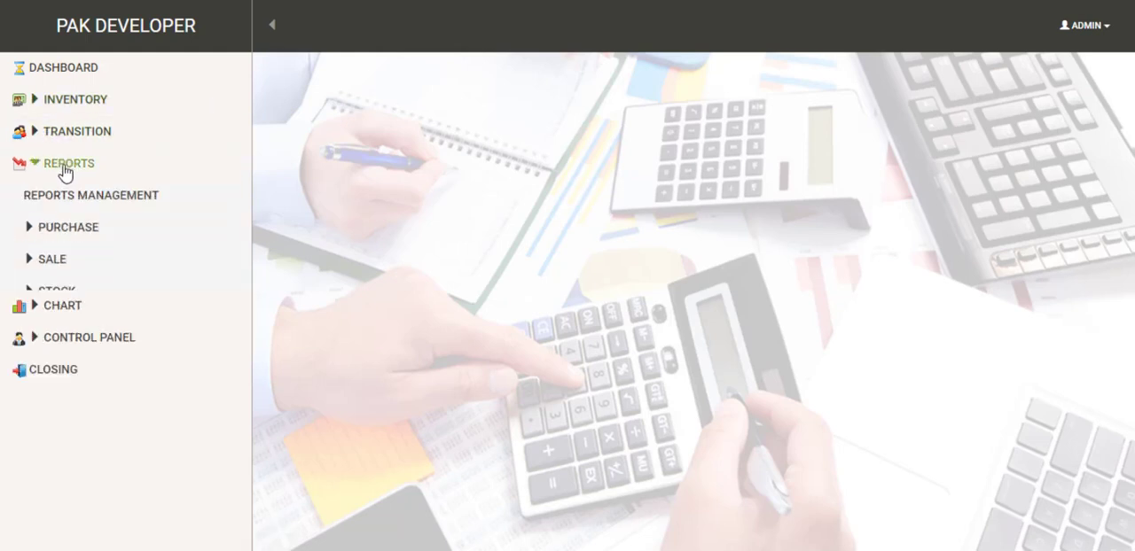
click(60, 231)
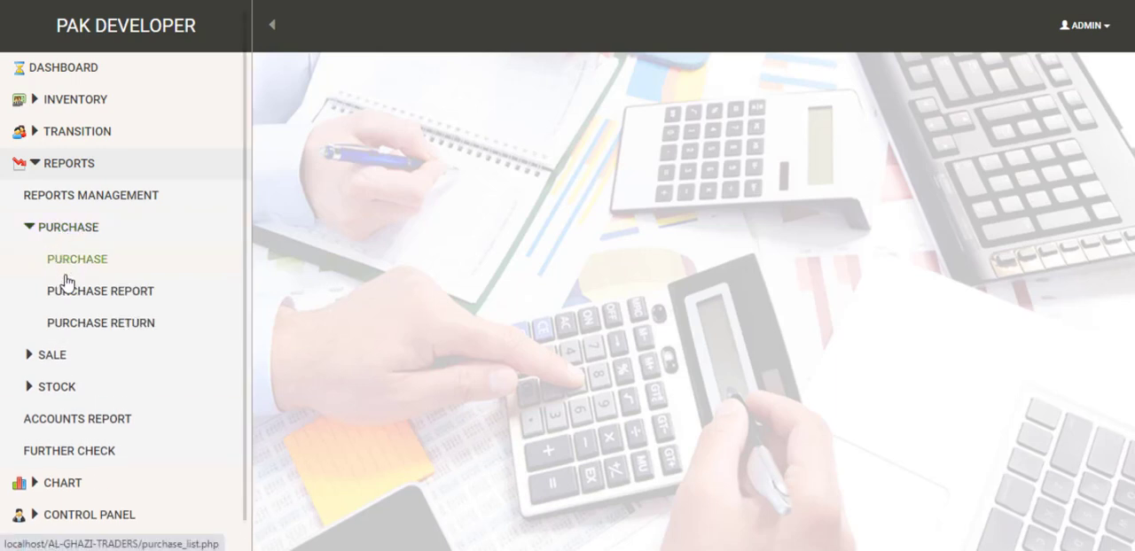
click(36, 232)
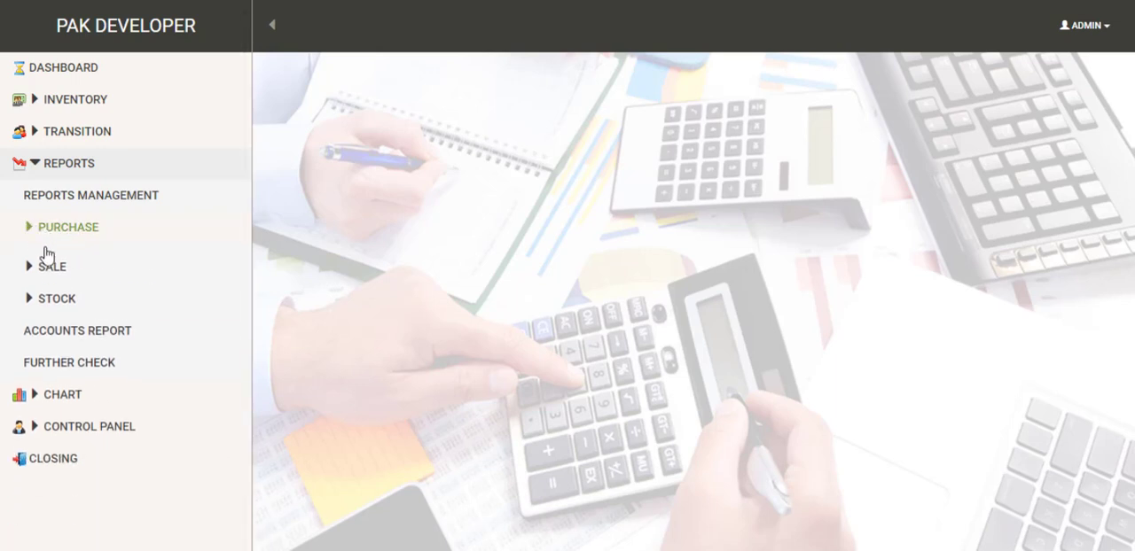
click(46, 264)
click(44, 266)
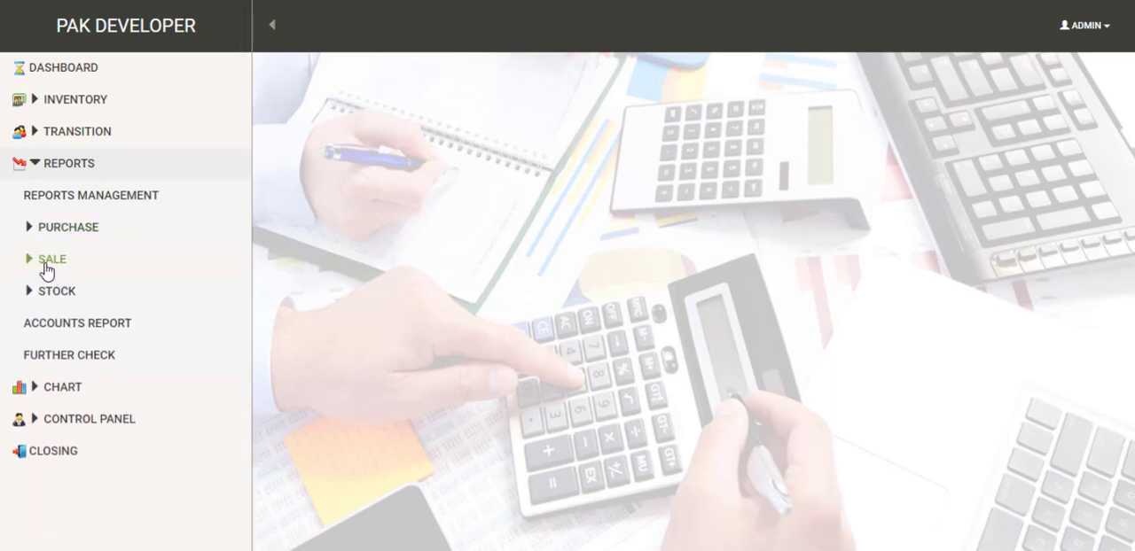
click(47, 264)
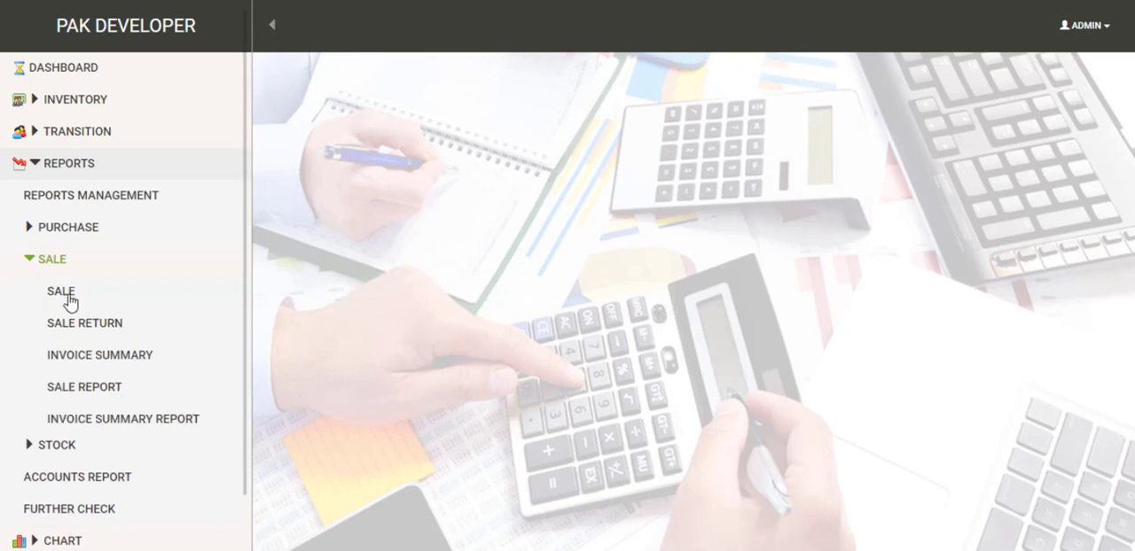
click(89, 387)
click(40, 266)
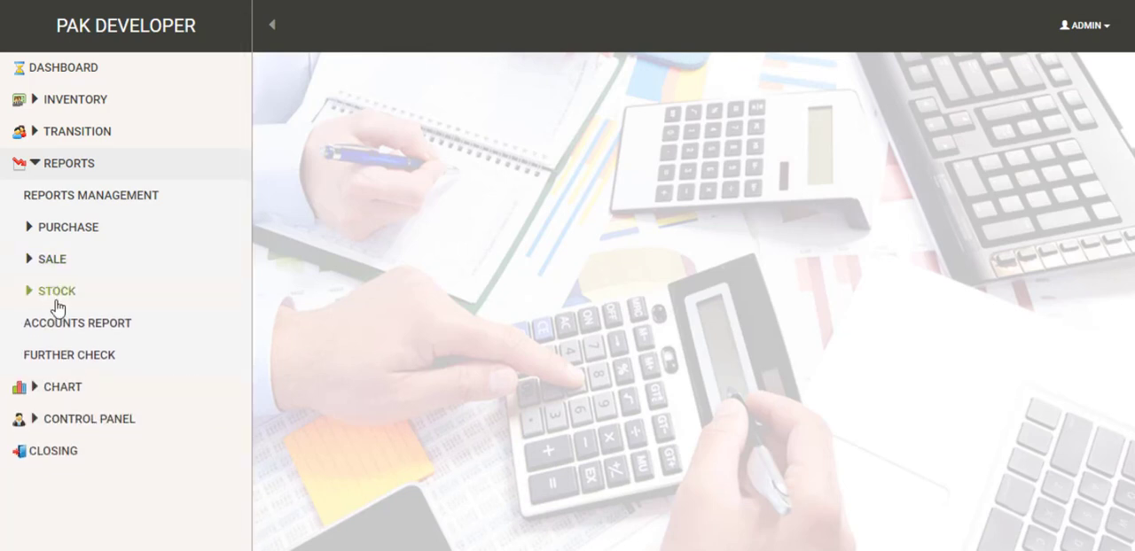
click(51, 296)
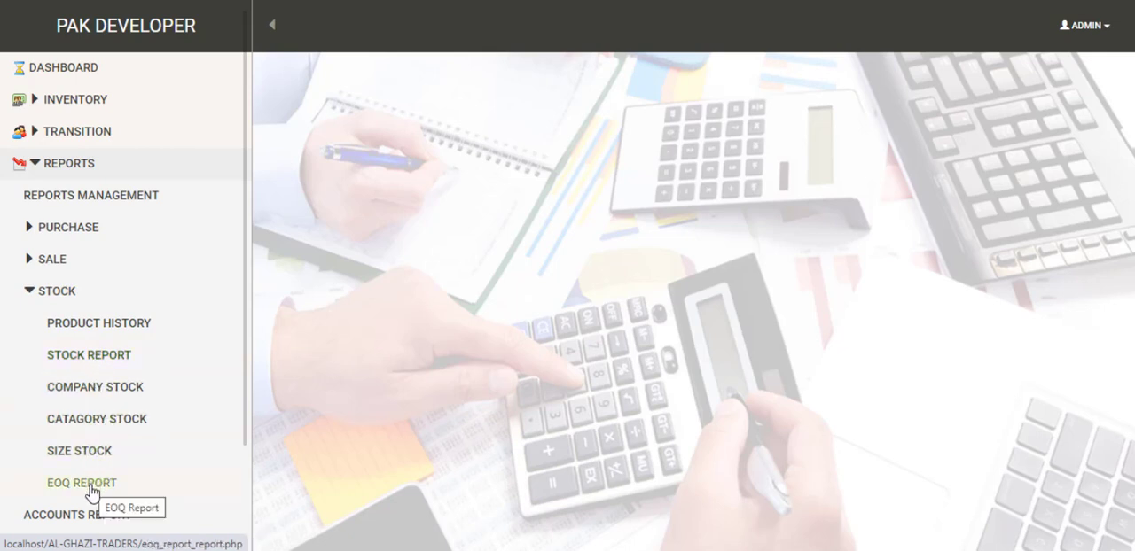
click(34, 294)
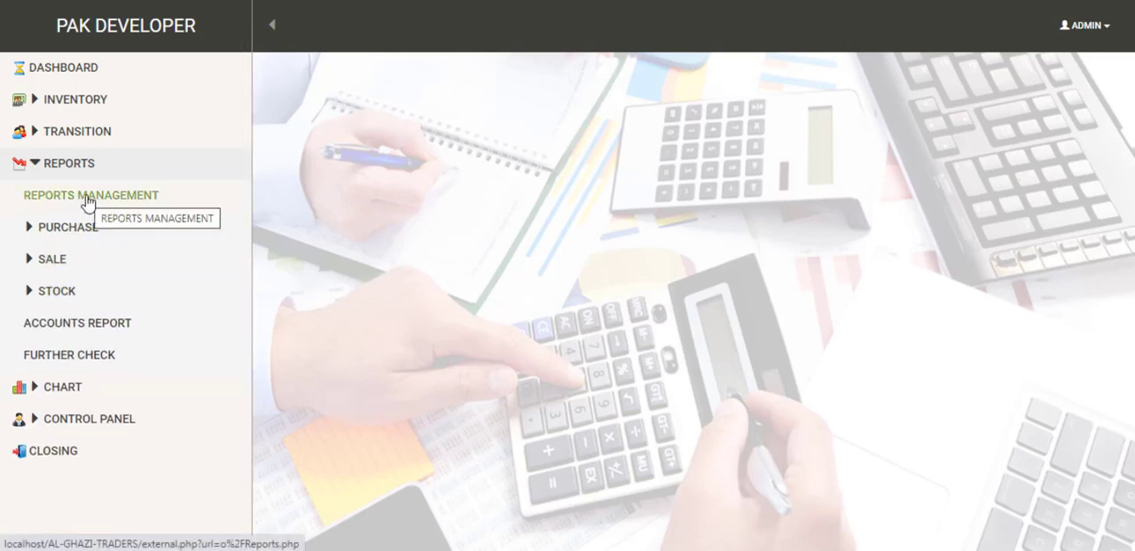
Step: Open the reports management page, examine the report types of the main filter and choose Profit
click(88, 204)
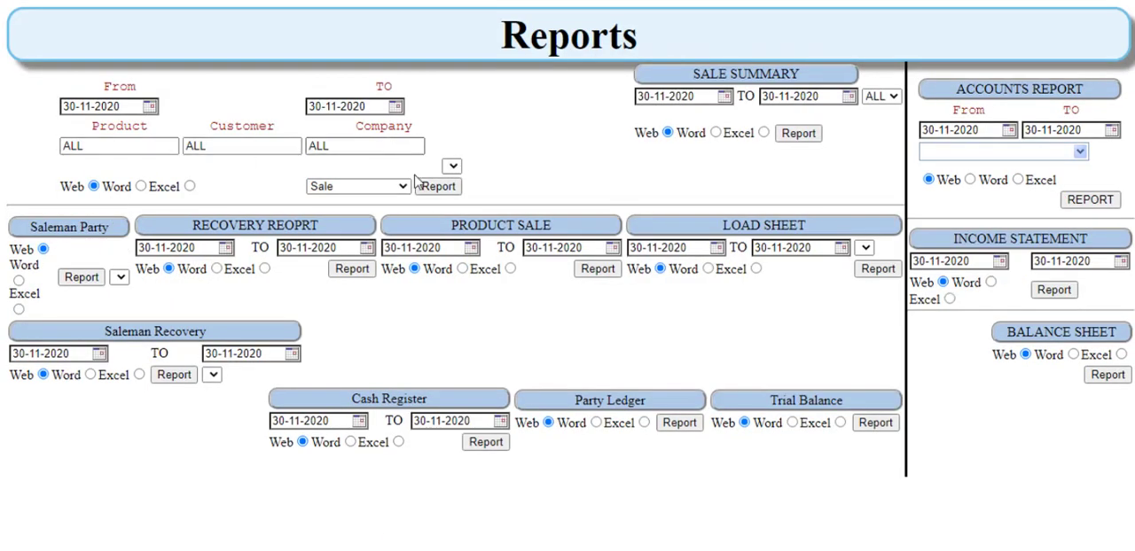
click(381, 186)
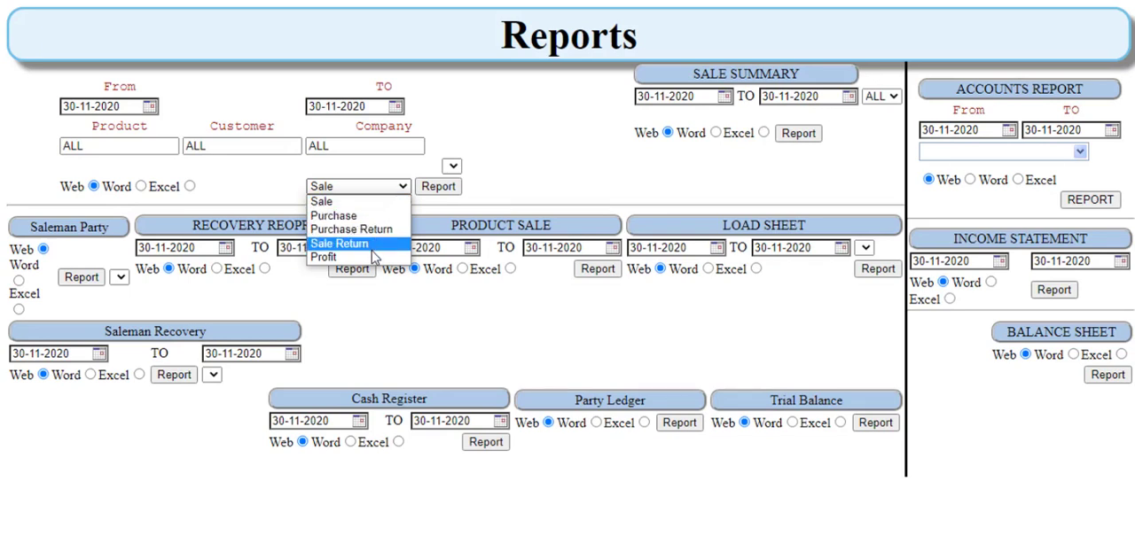
click(373, 257)
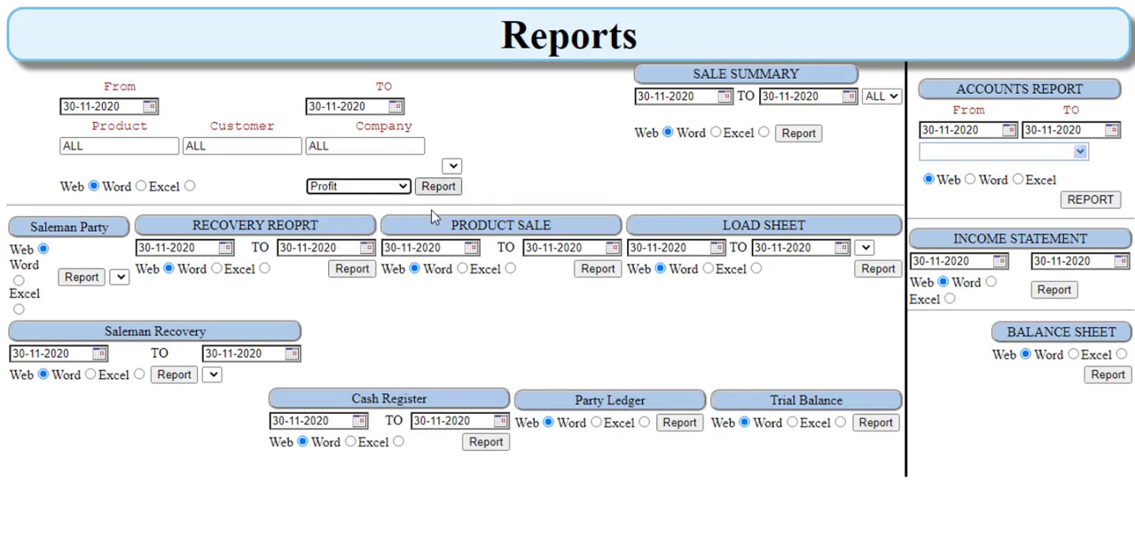
Step: Examine the sale summary and Saleman Party choices, and select the Company account for the accounts report
click(877, 97)
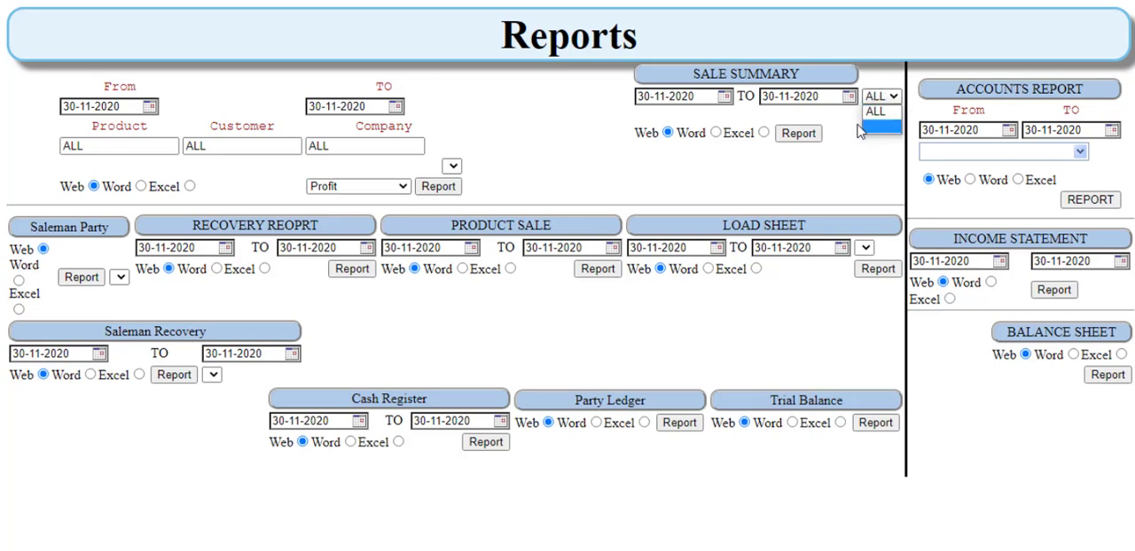
click(1007, 152)
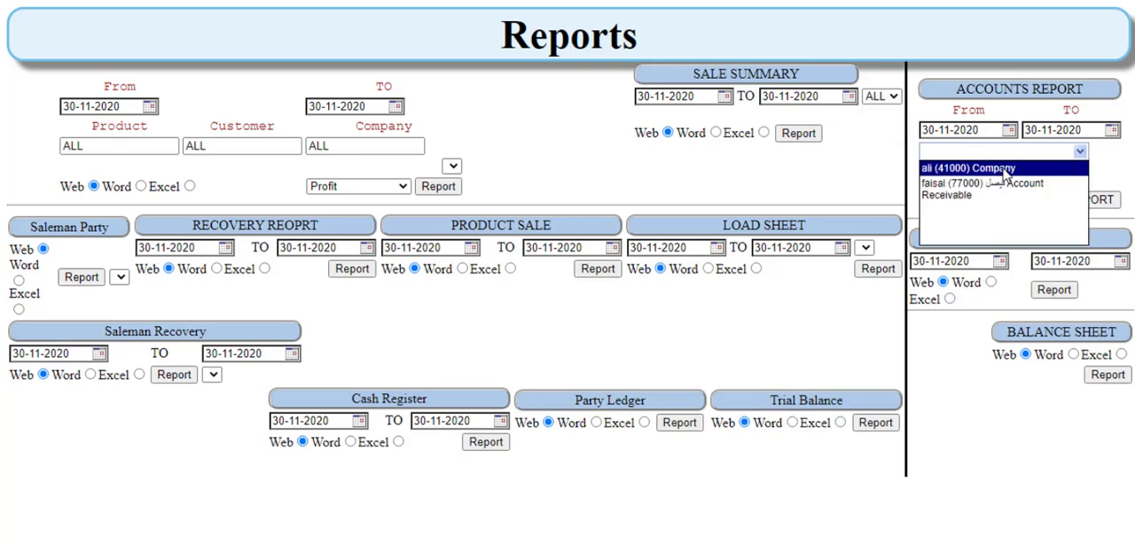
click(1005, 168)
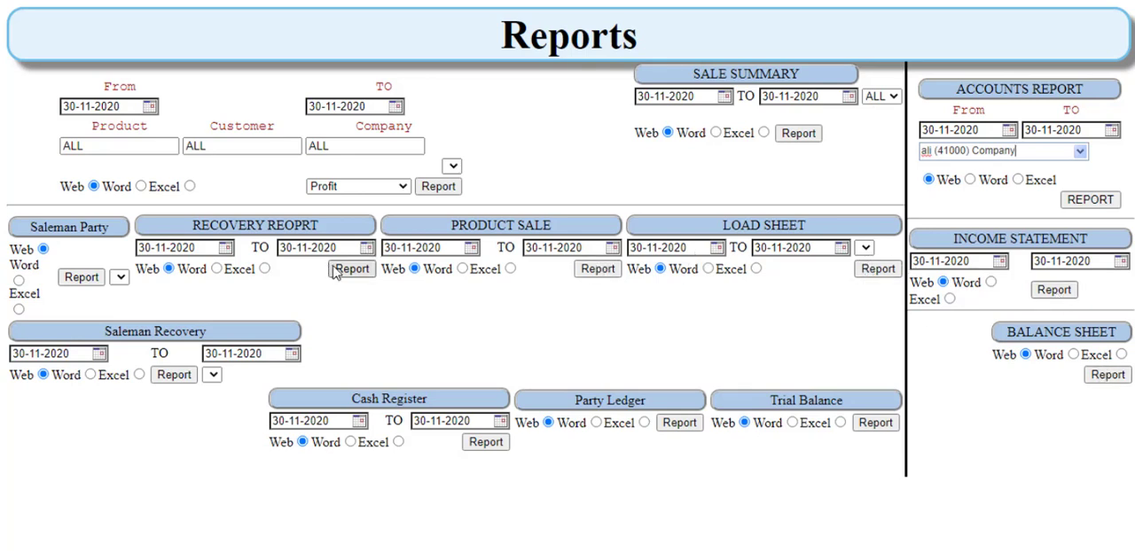
click(122, 279)
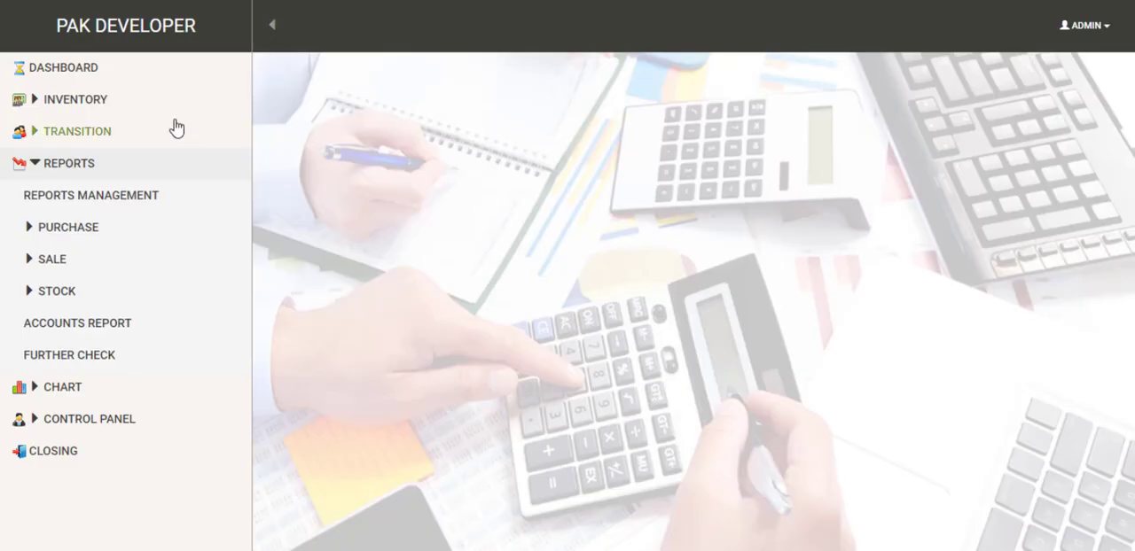
Step: Display the Sale Chart from the chart section and view it
click(40, 164)
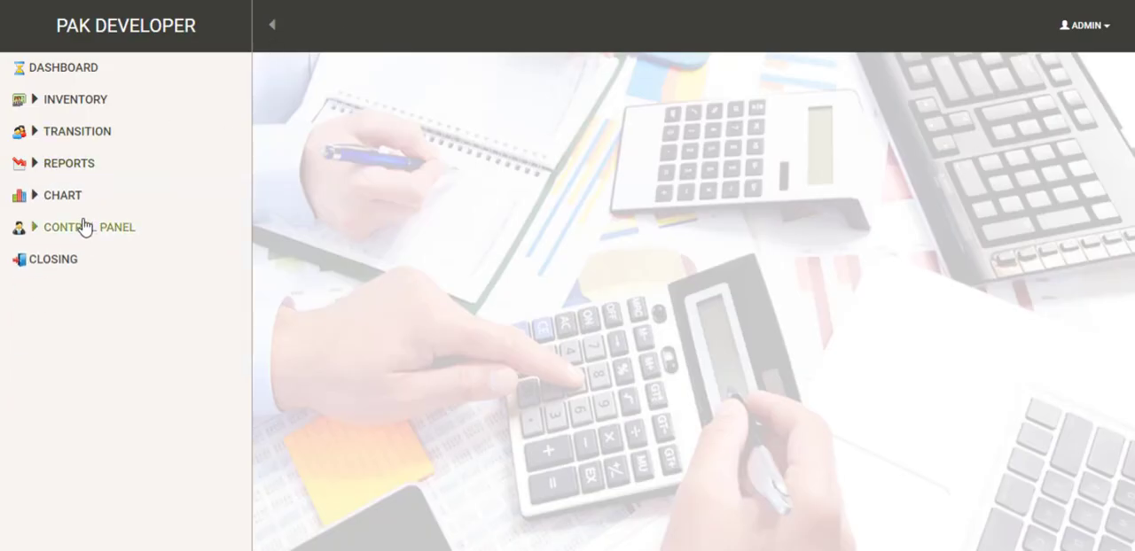
click(63, 205)
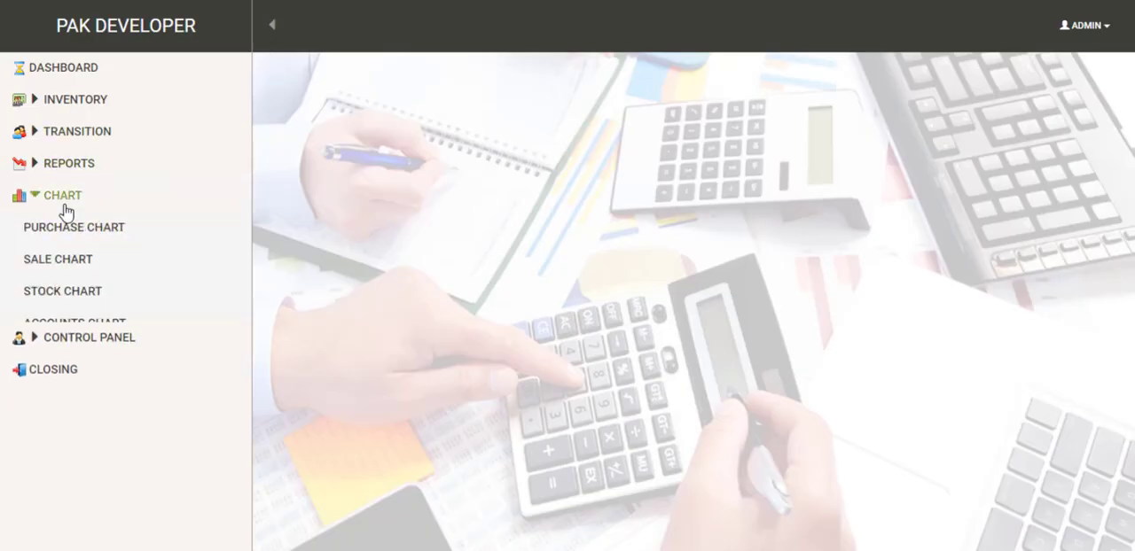
click(73, 266)
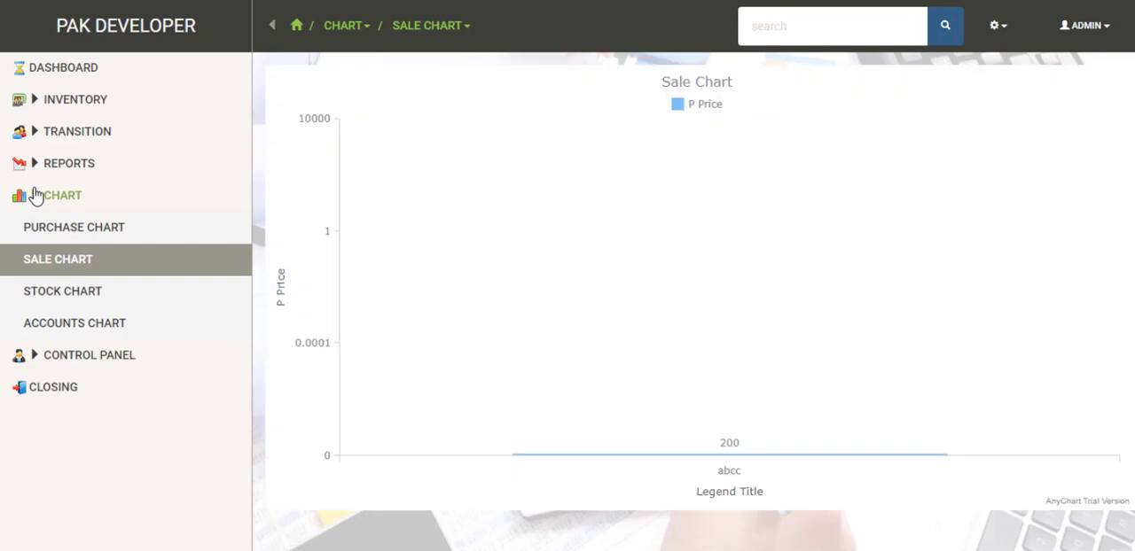
click(36, 195)
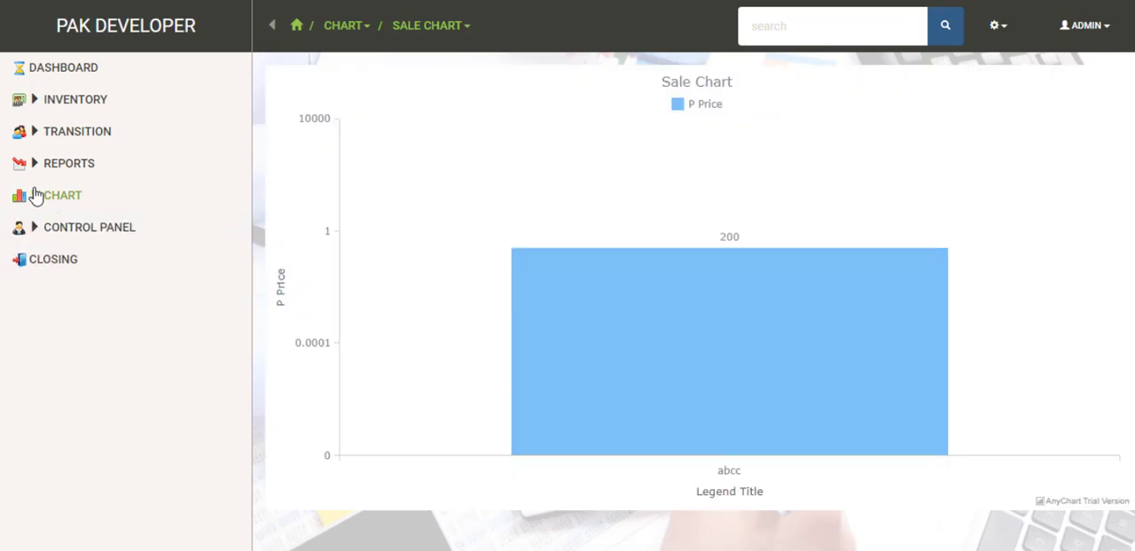
Step: In accounts management, open a new Cash account named "cash in hand" with an opening balance of 0.00
click(71, 228)
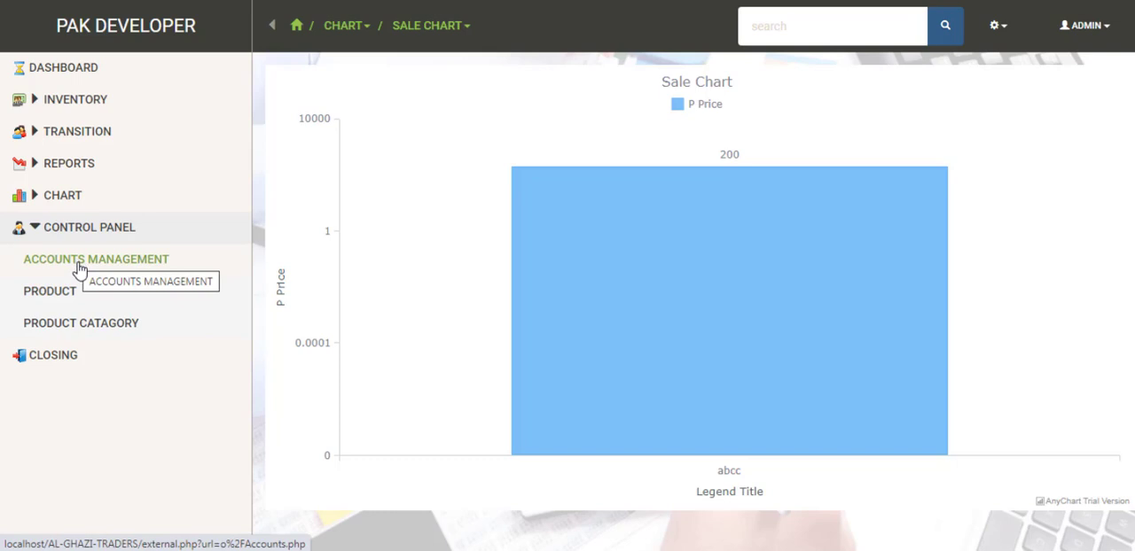
click(79, 268)
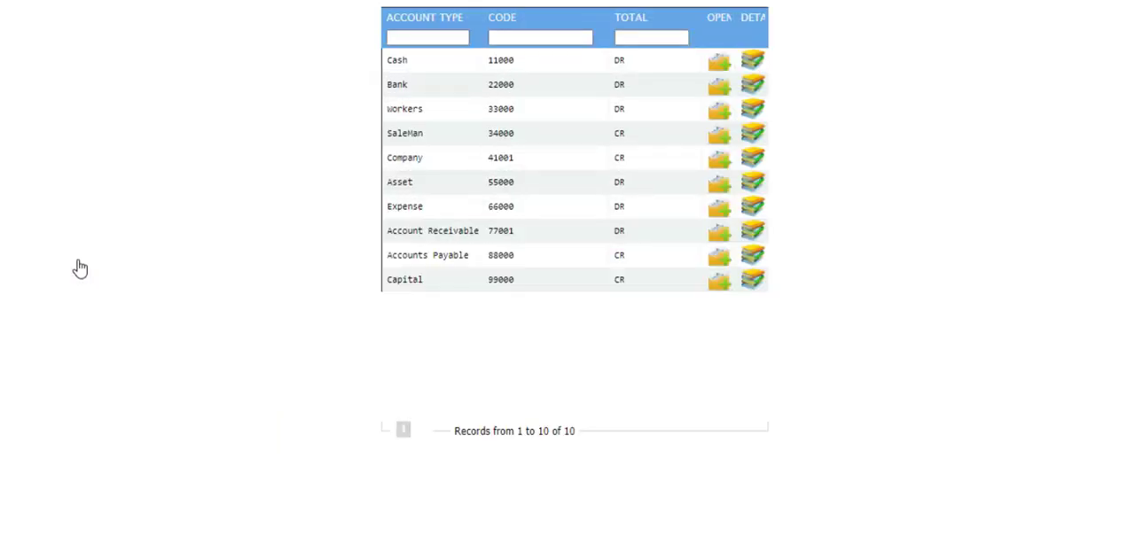
click(719, 72)
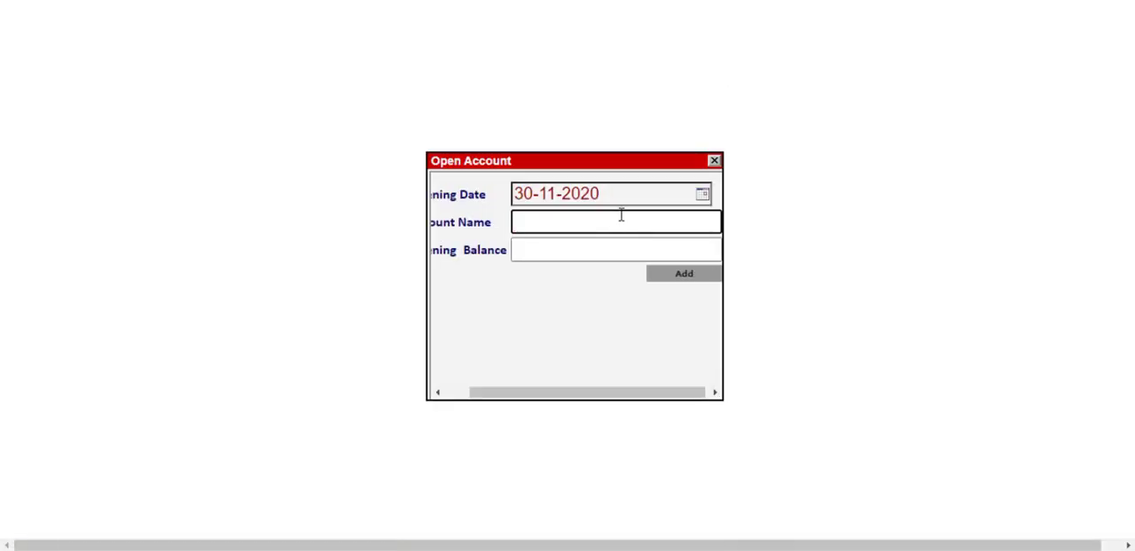
text(cash in hand)
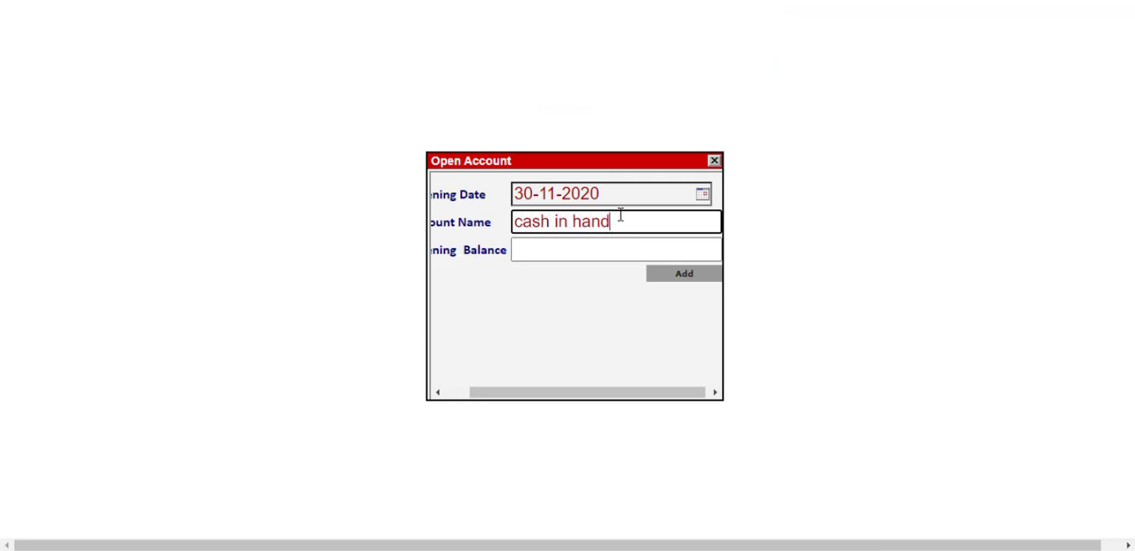
click(568, 249)
text(0.00)
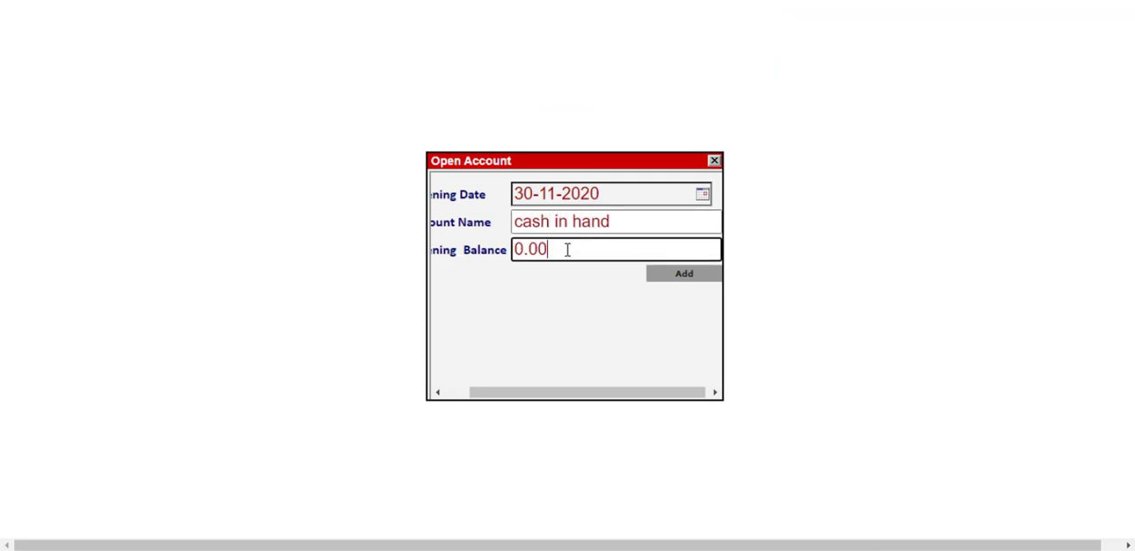
click(684, 282)
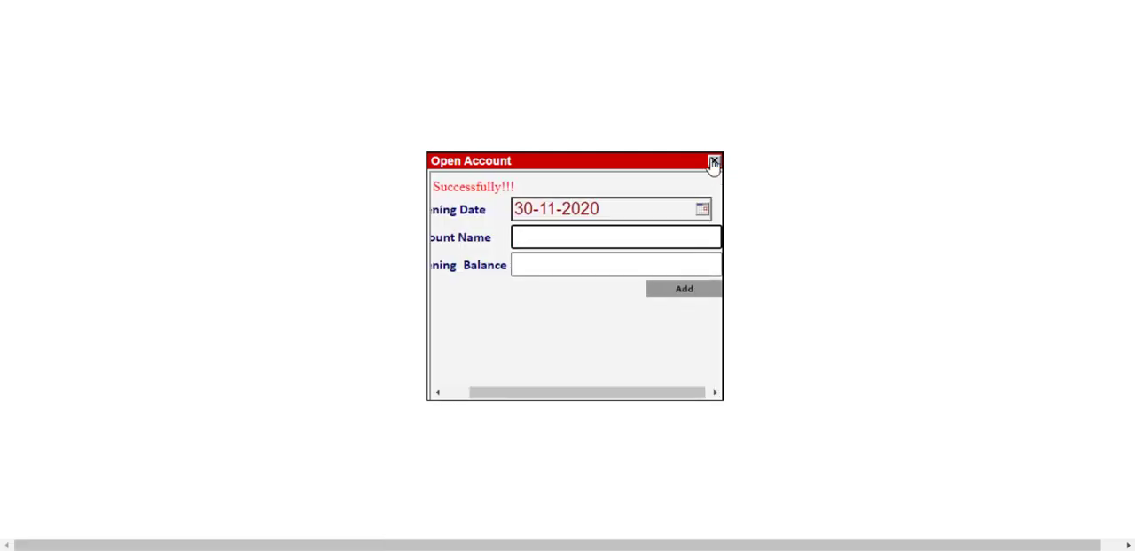
click(713, 162)
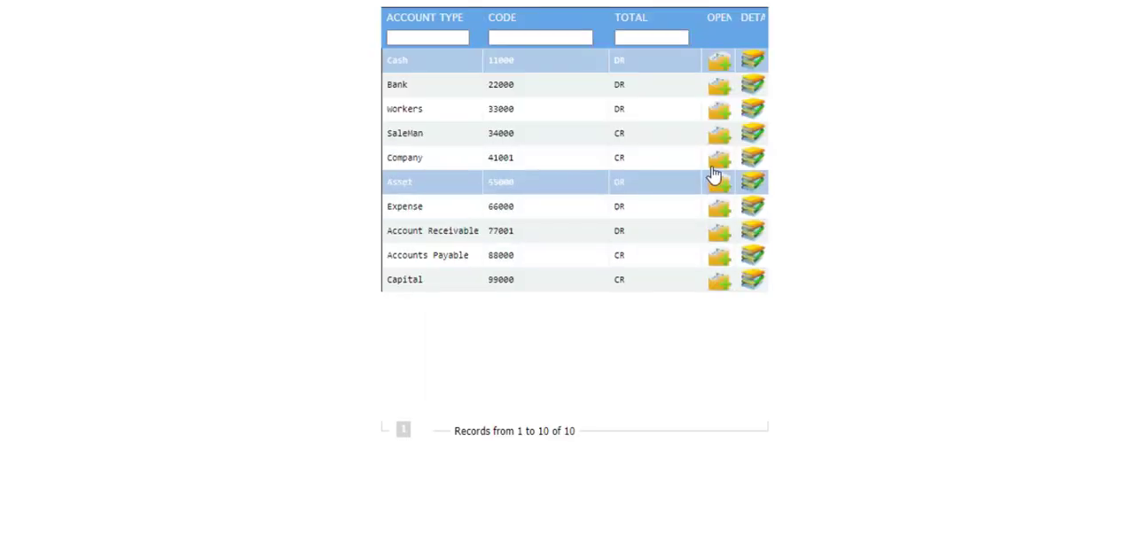
Step: Open a new Company account named "abcc" with an opening balance of 0.00
click(720, 173)
text(abcc)
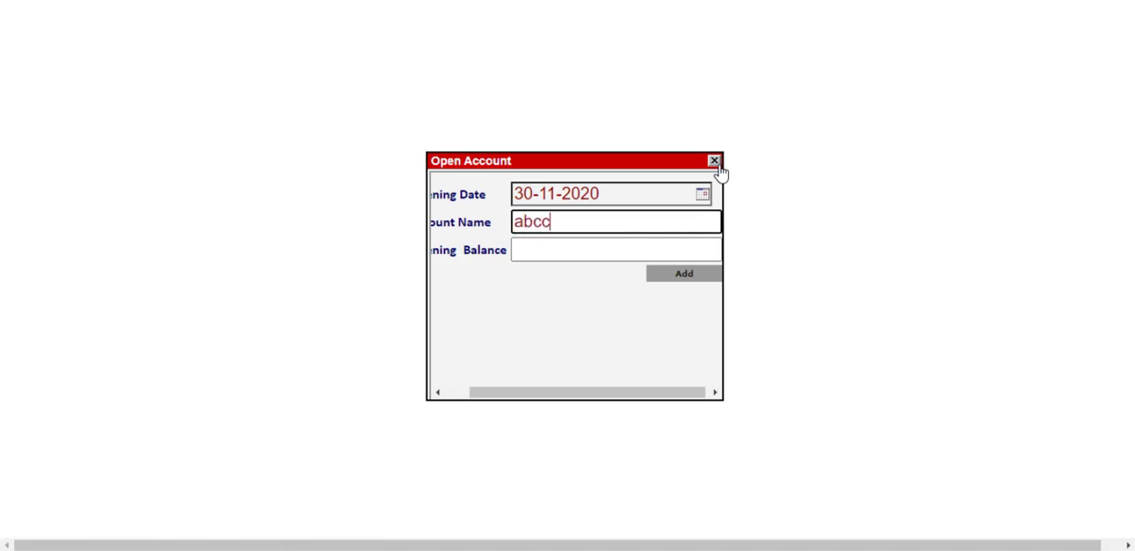
click(653, 245)
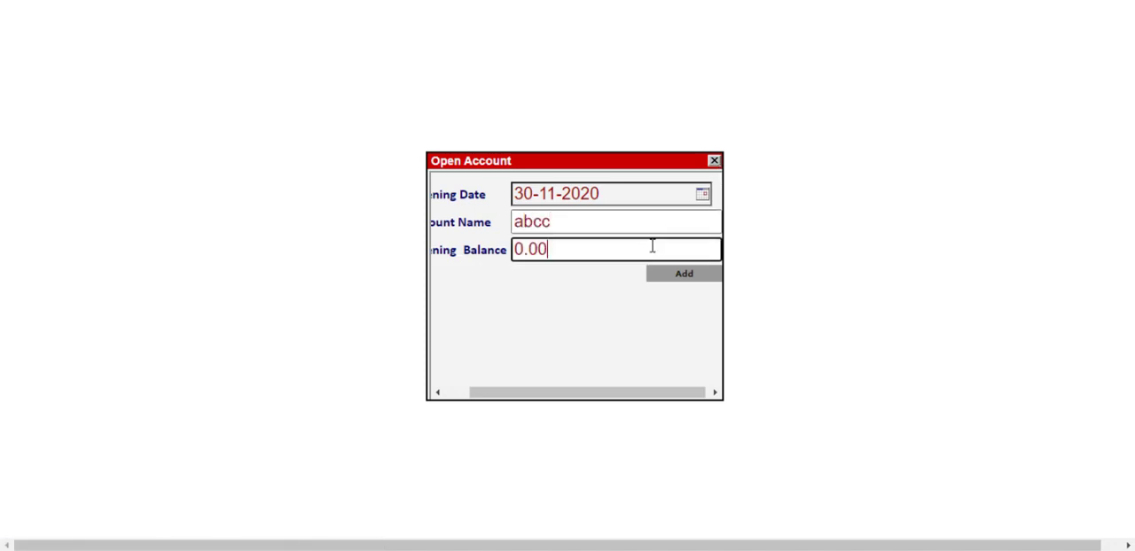
click(678, 277)
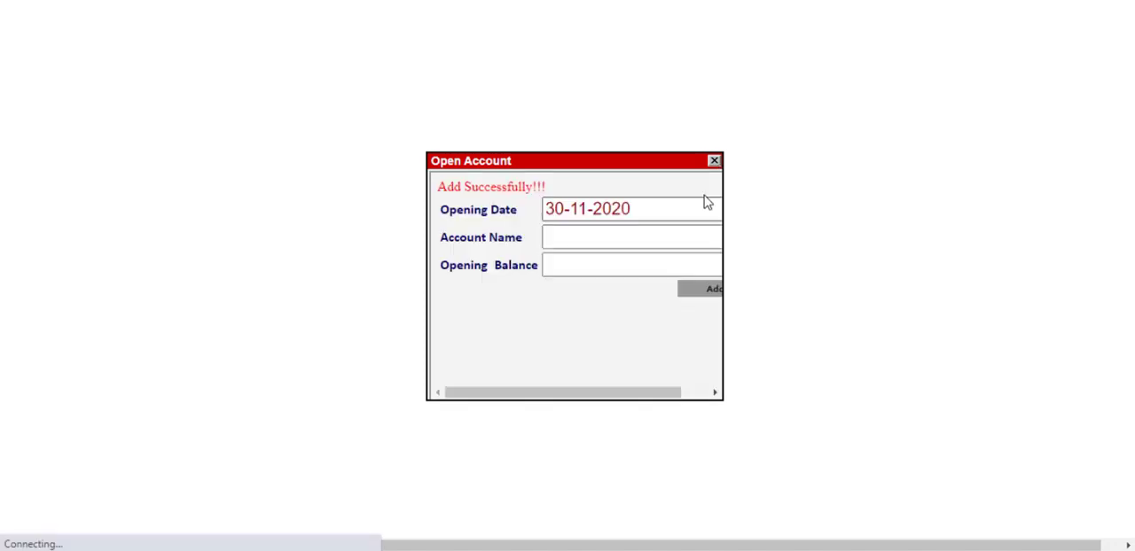
click(715, 162)
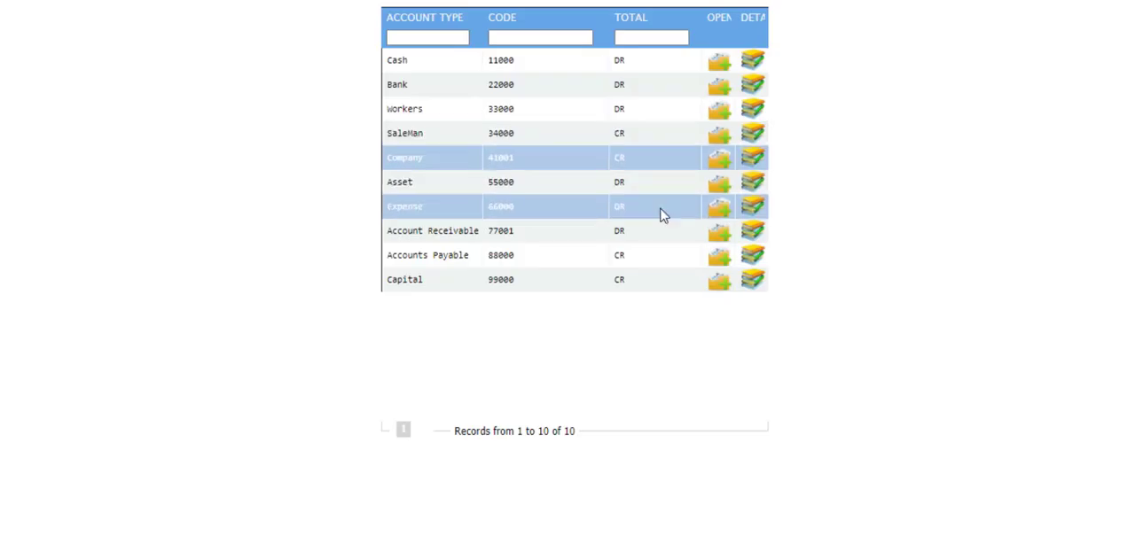
Step: Start a new Account Receivable account and fill in the customer's name as the account name
click(718, 236)
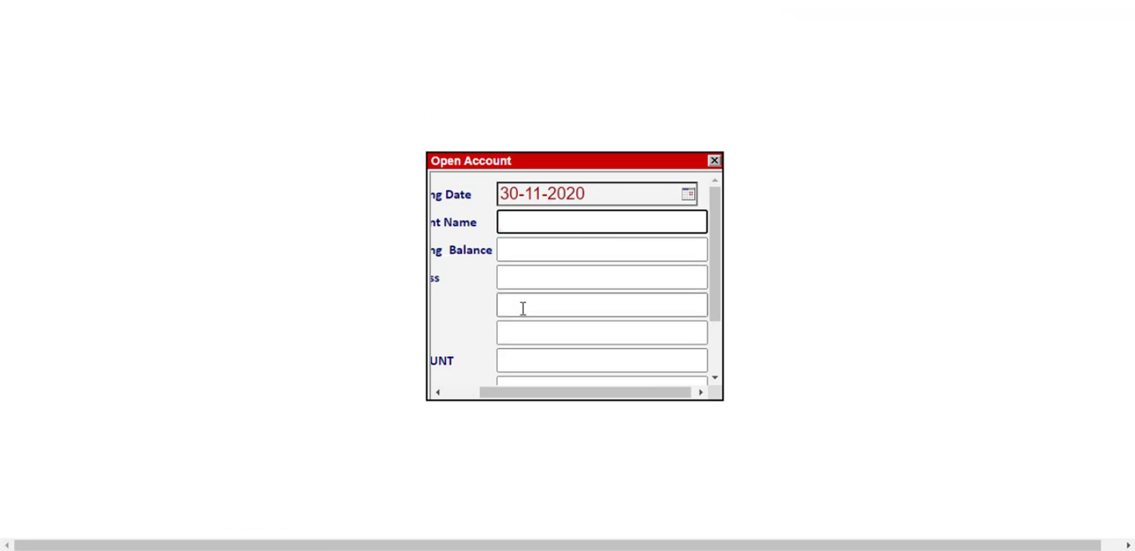
drag(521, 401, 479, 404)
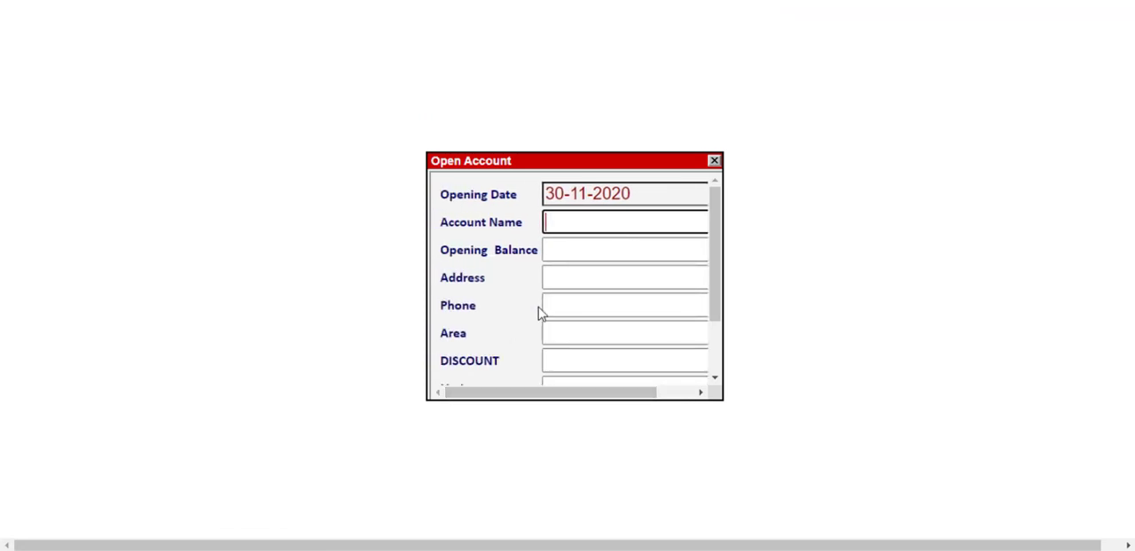
click(562, 220)
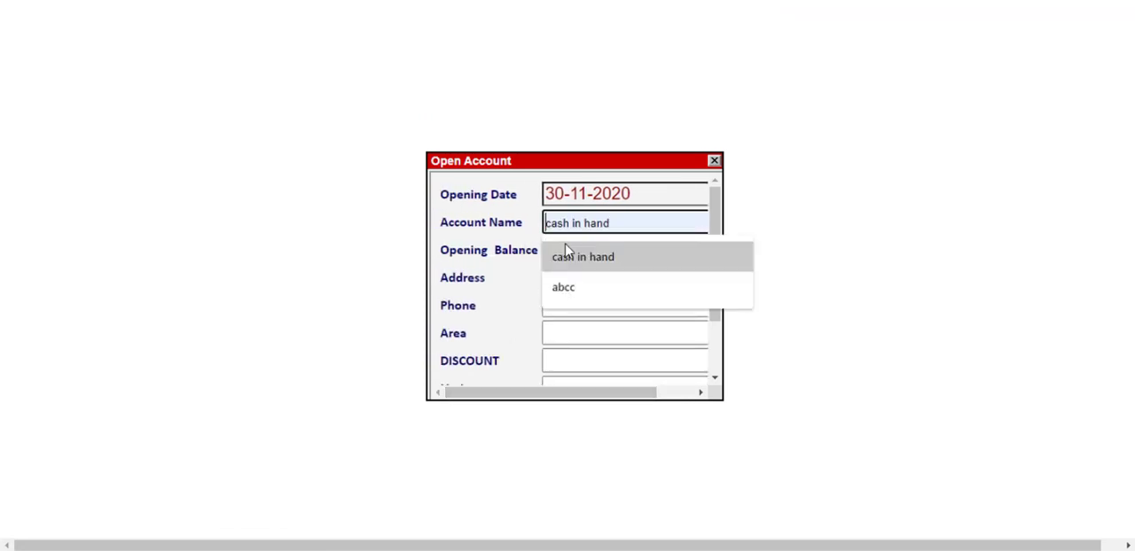
click(566, 254)
triple_click(610, 224)
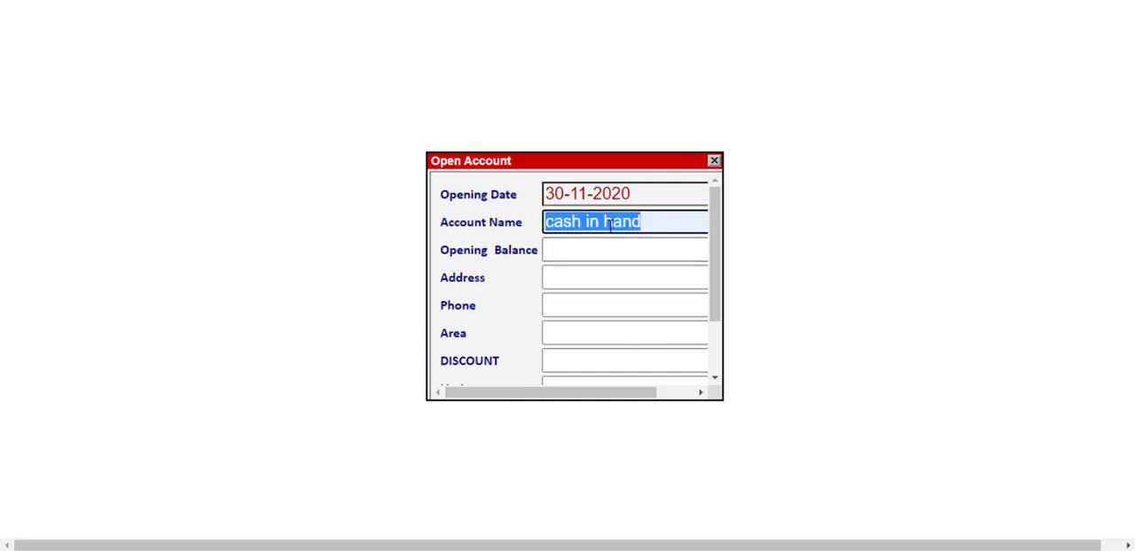
text(faisal)
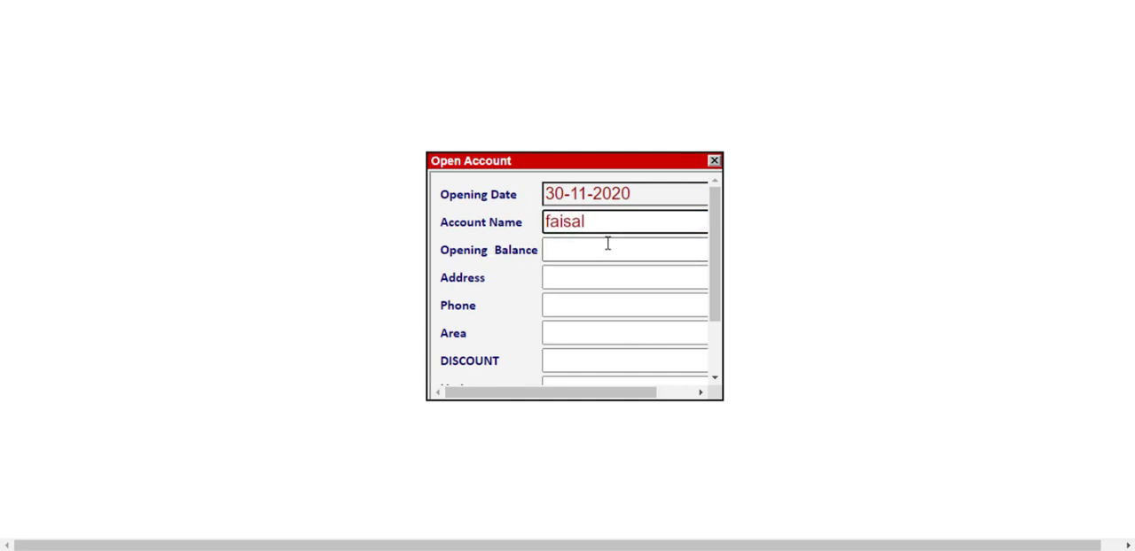
Step: Fill in the salesman's name, leave the balance, contact, discount and limit fields blank, and add the receivable account
click(599, 251)
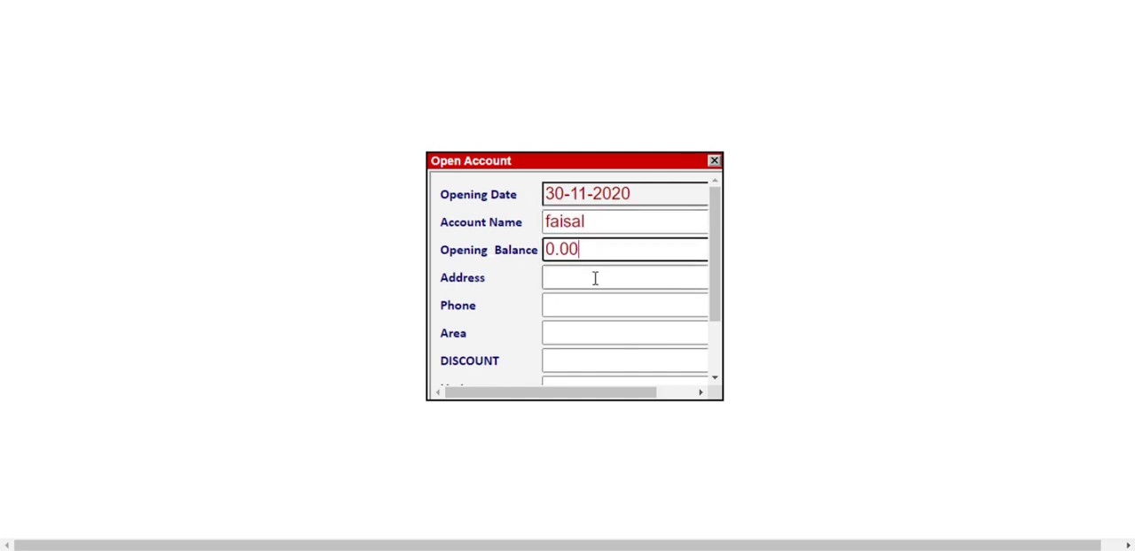
click(595, 278)
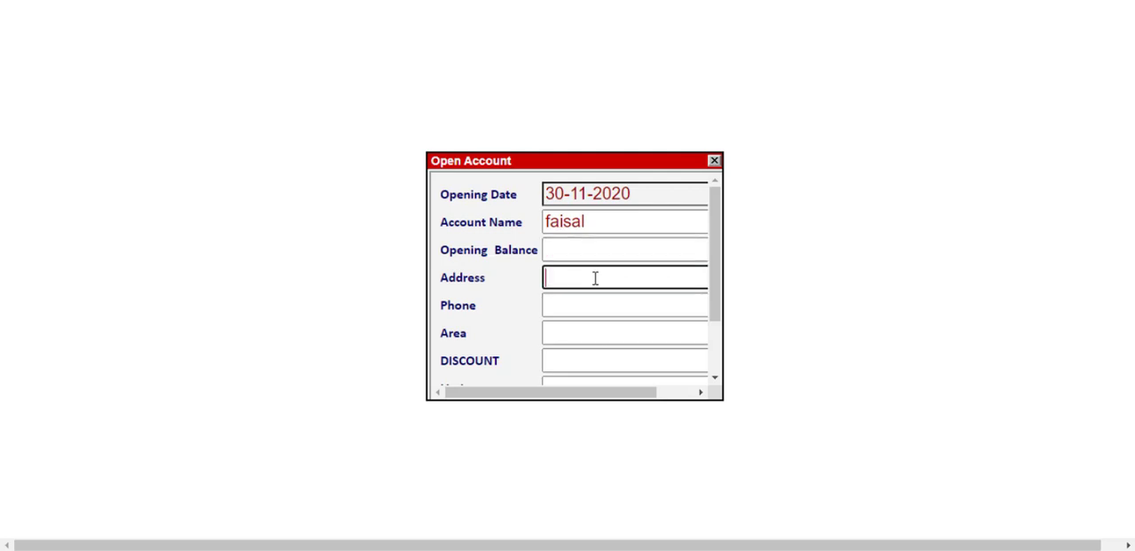
key(Tab)
key(Tab)
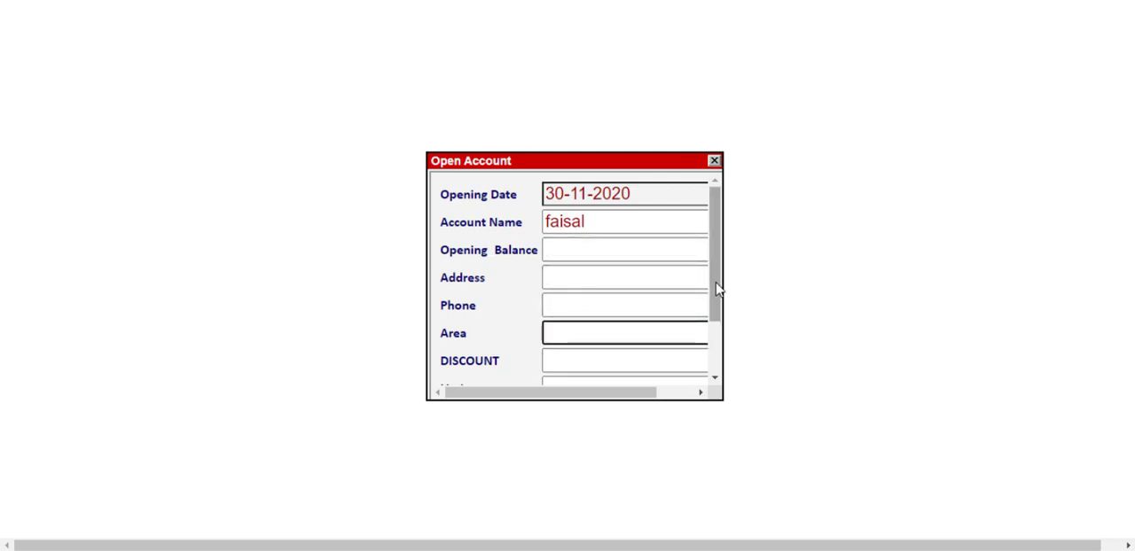
drag(718, 293, 722, 325)
click(609, 306)
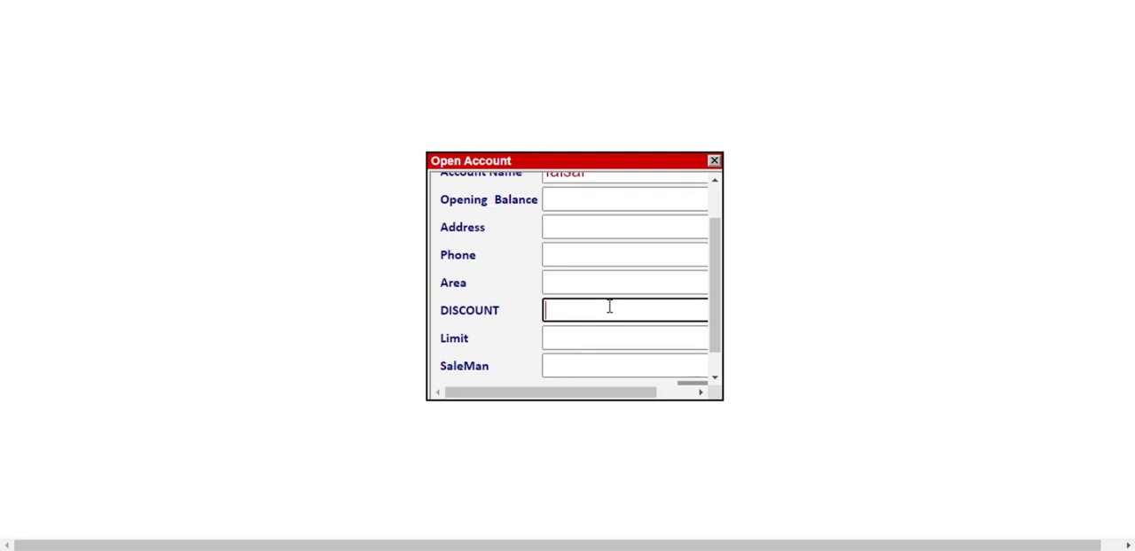
click(594, 332)
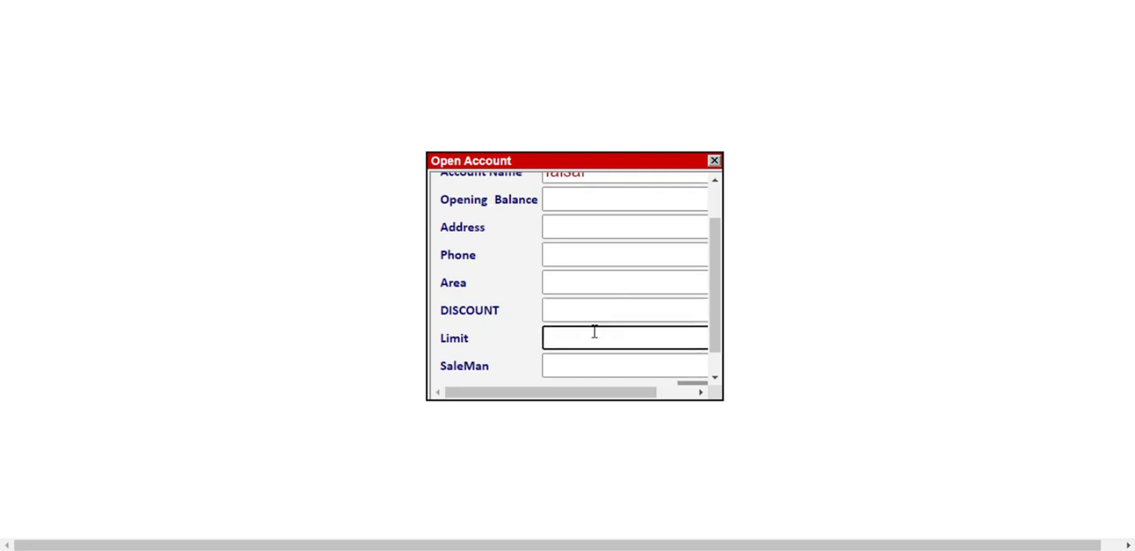
click(579, 365)
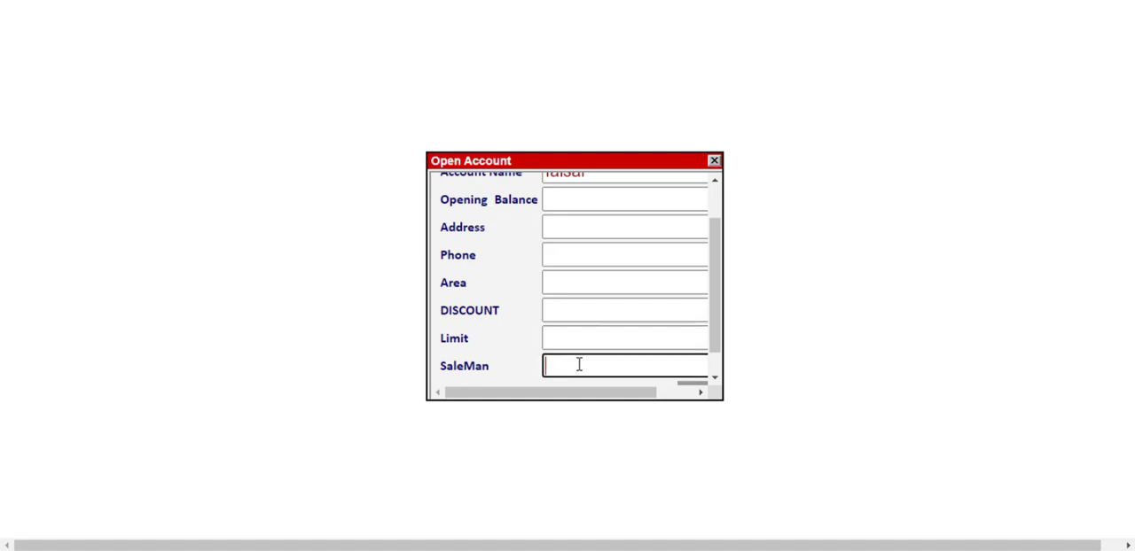
text(ali)
key(Return)
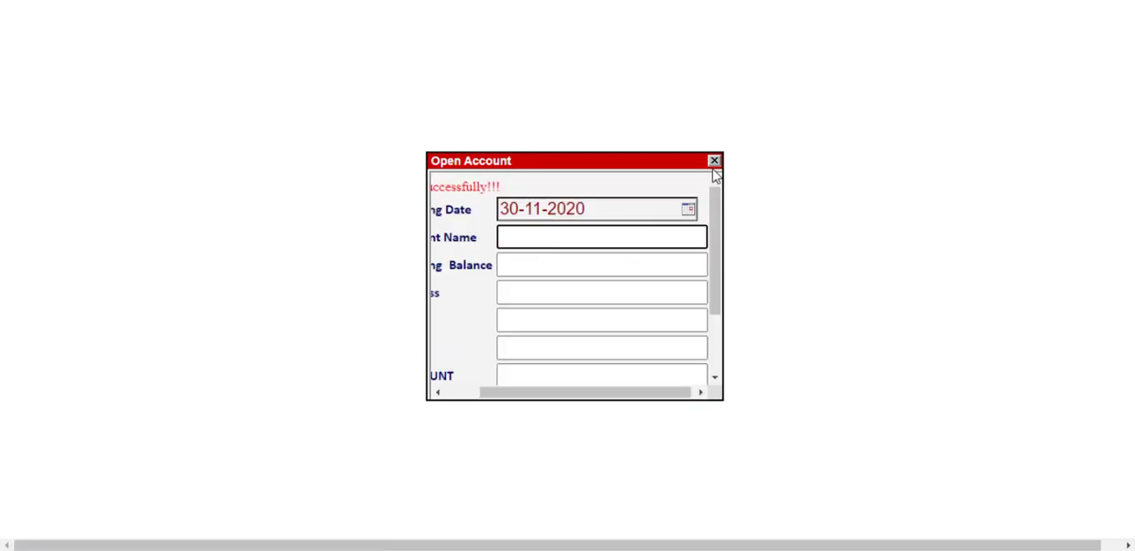
click(714, 163)
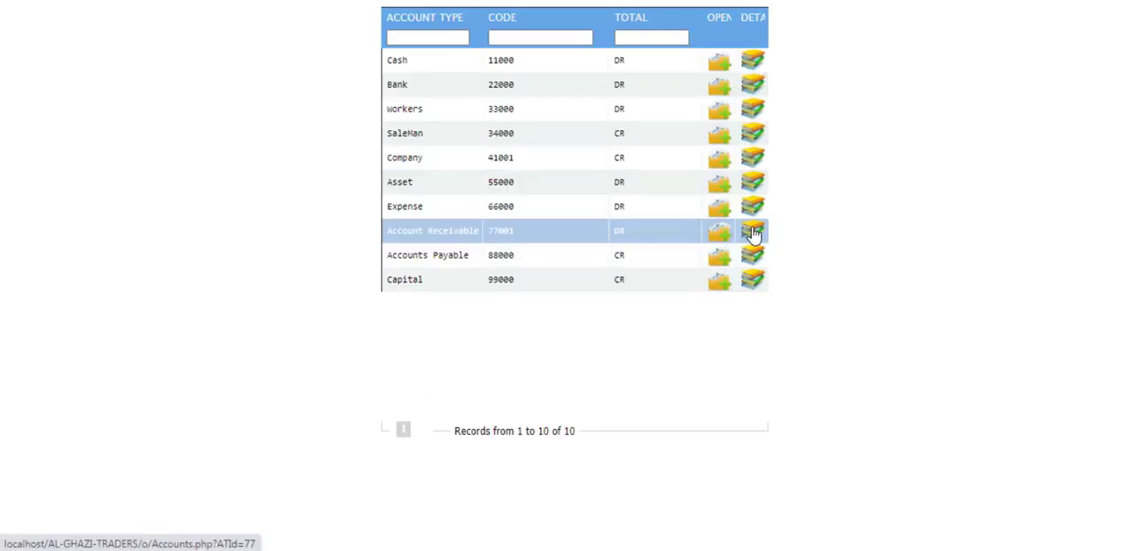
Step: View the details list of the Account Receivable accounts and return to the main page
click(753, 234)
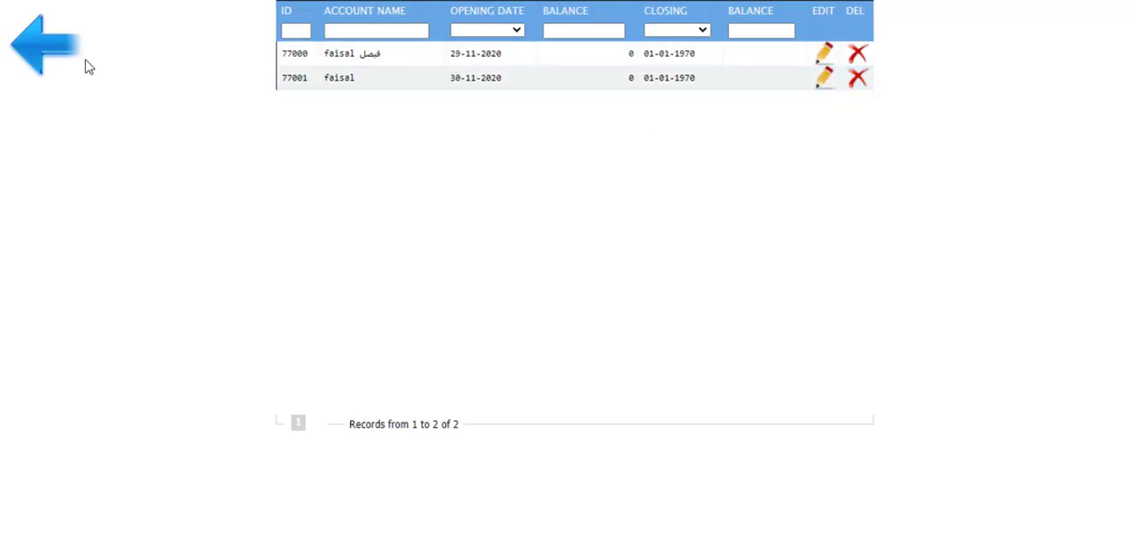
click(40, 49)
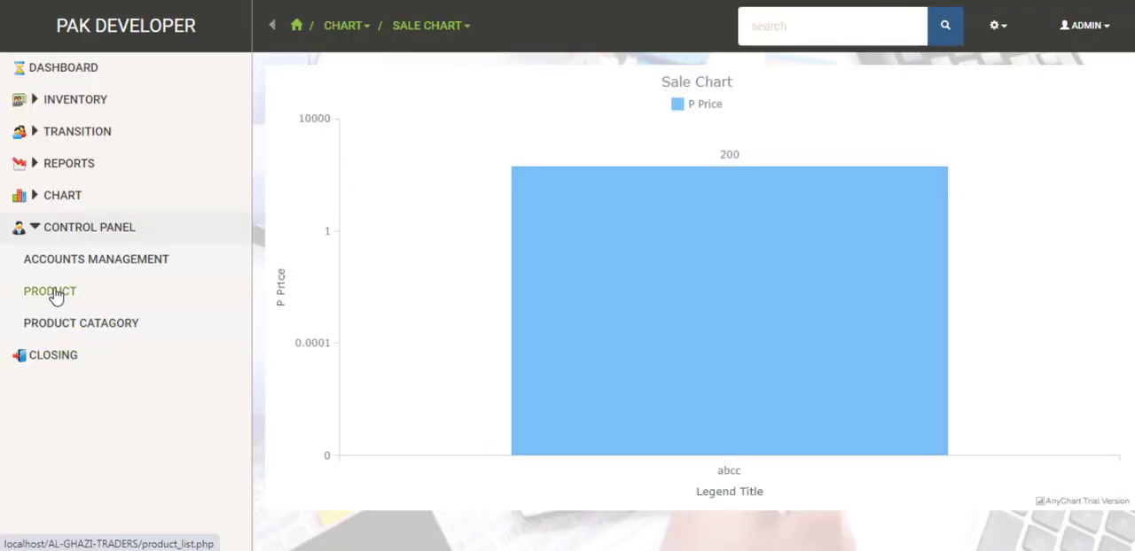
Step: Start a new product for company abcc in category GERNAL with name abc, size 1ml and EOQ 2
click(55, 298)
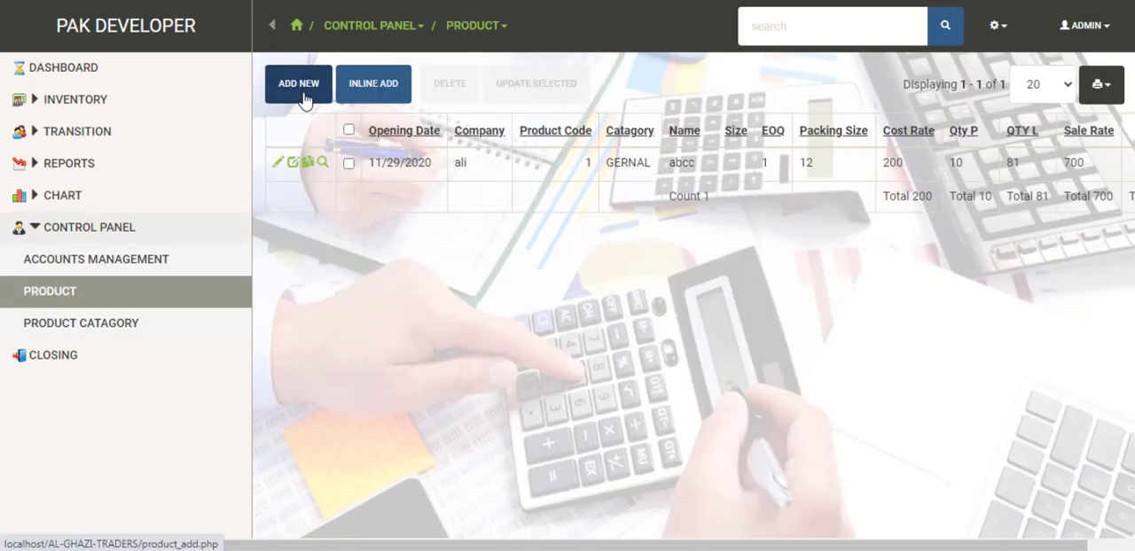
click(302, 95)
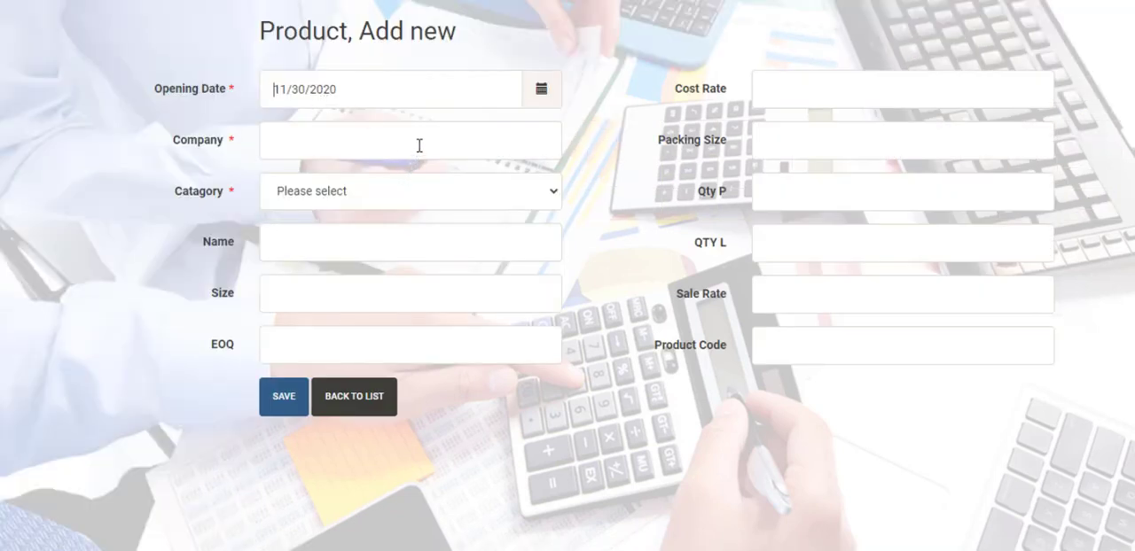
click(418, 144)
text(a)
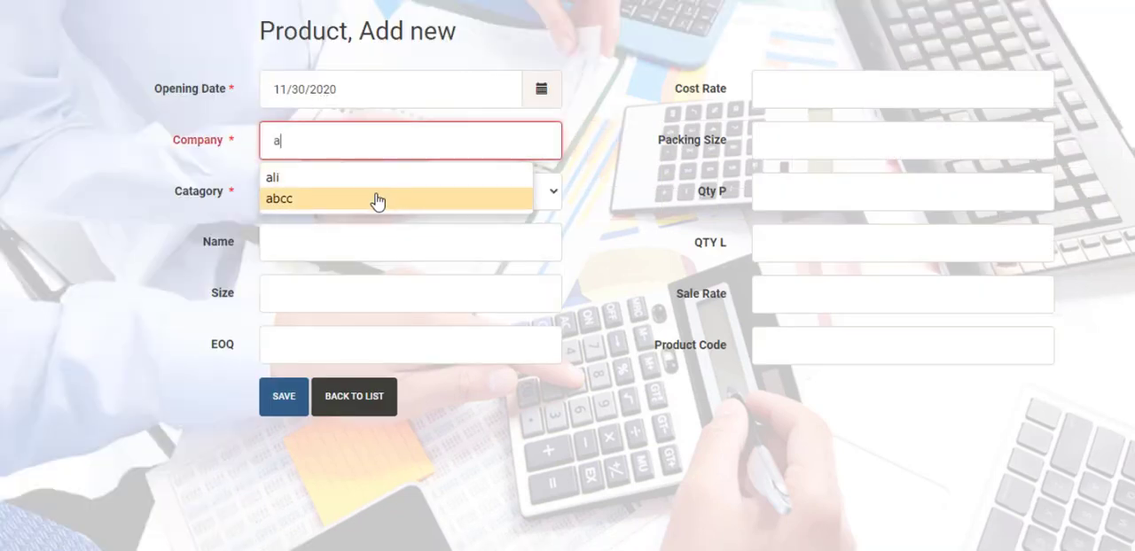
click(381, 198)
click(382, 196)
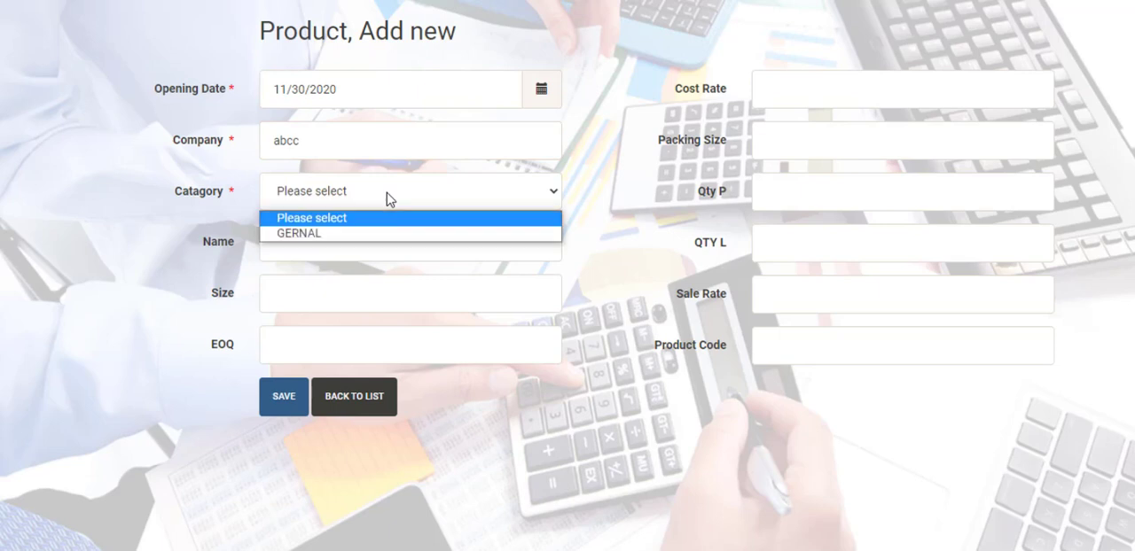
click(366, 238)
click(358, 235)
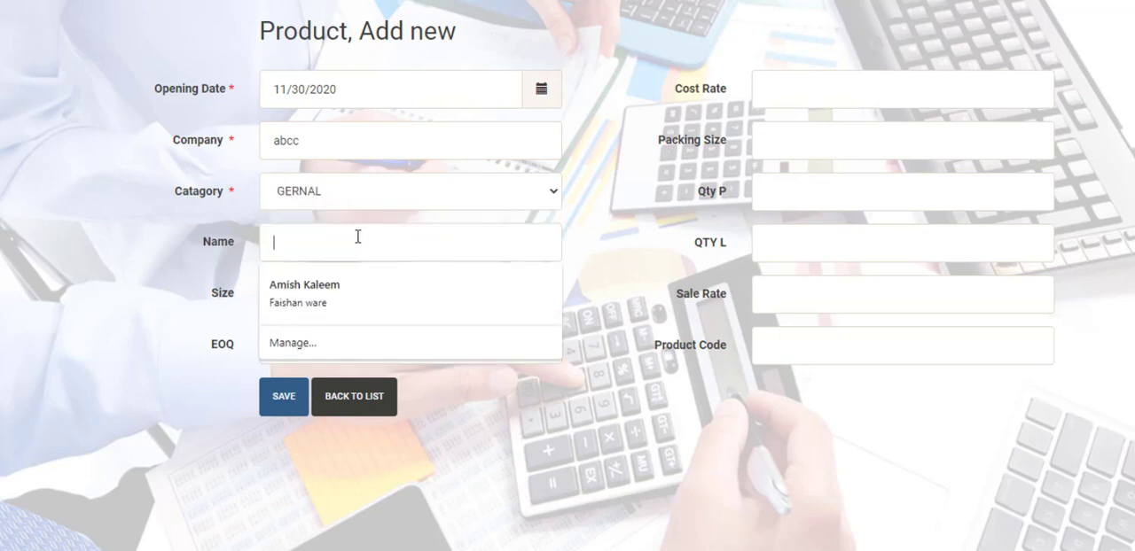
text(abcc)
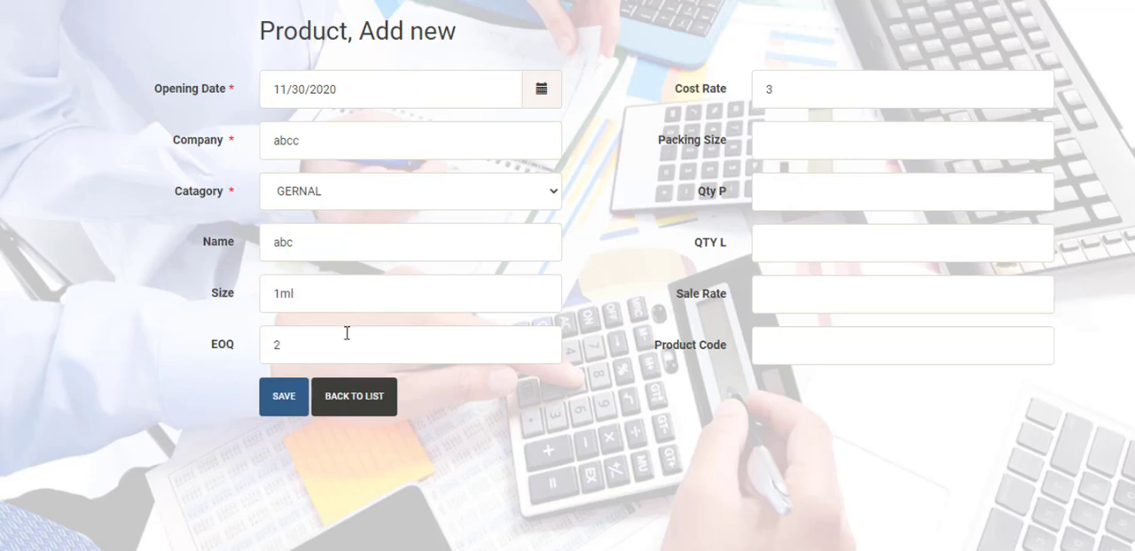
Step: Set cost rate 300, packing size 12, Qty P 12, QTY L 144 and sale rate 500, save the product and return to the list
click(799, 93)
text(10)
text(2)
text(500)
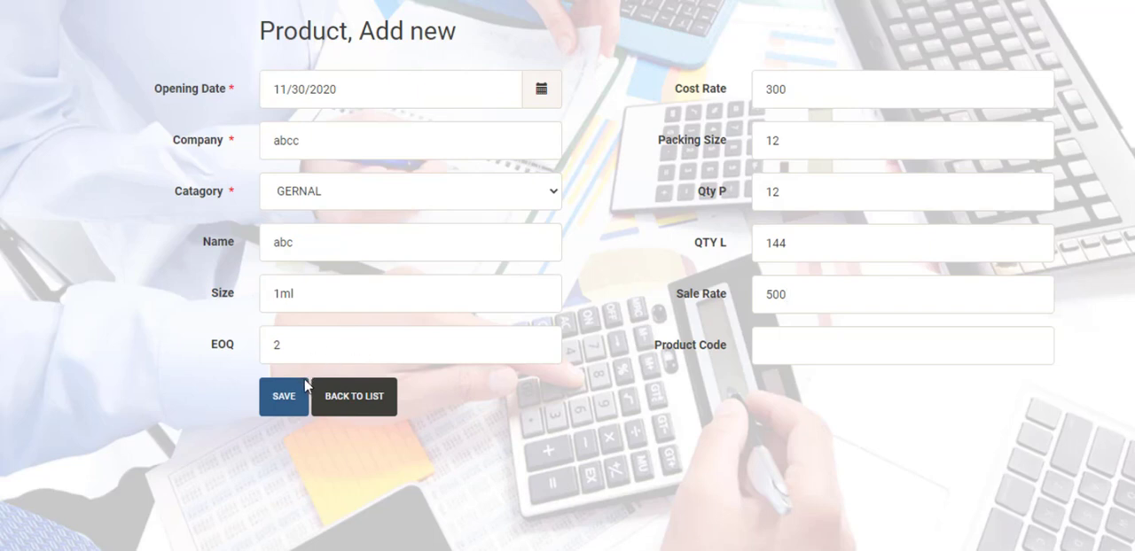
click(292, 408)
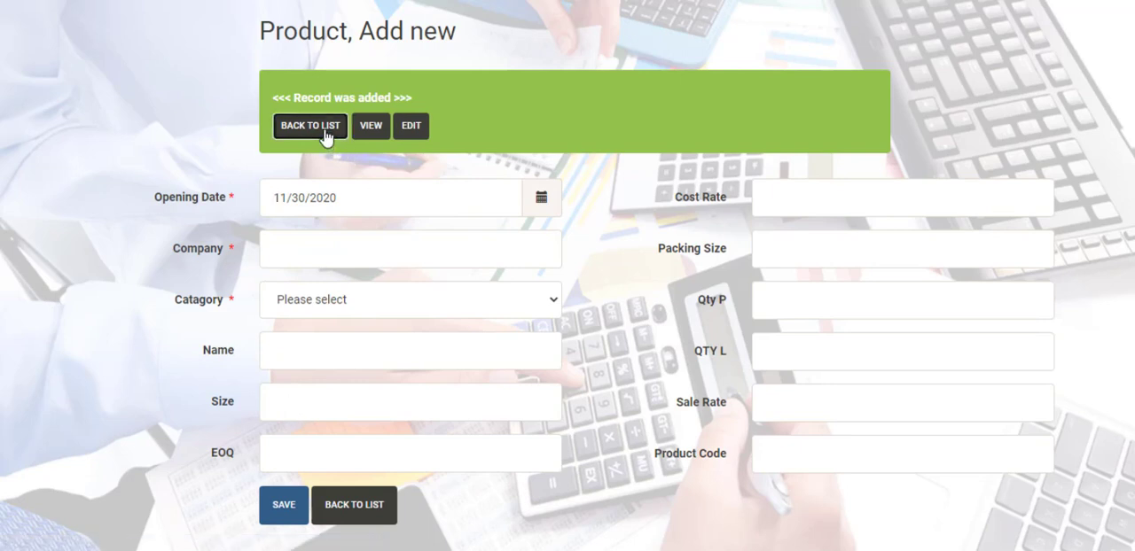
click(326, 138)
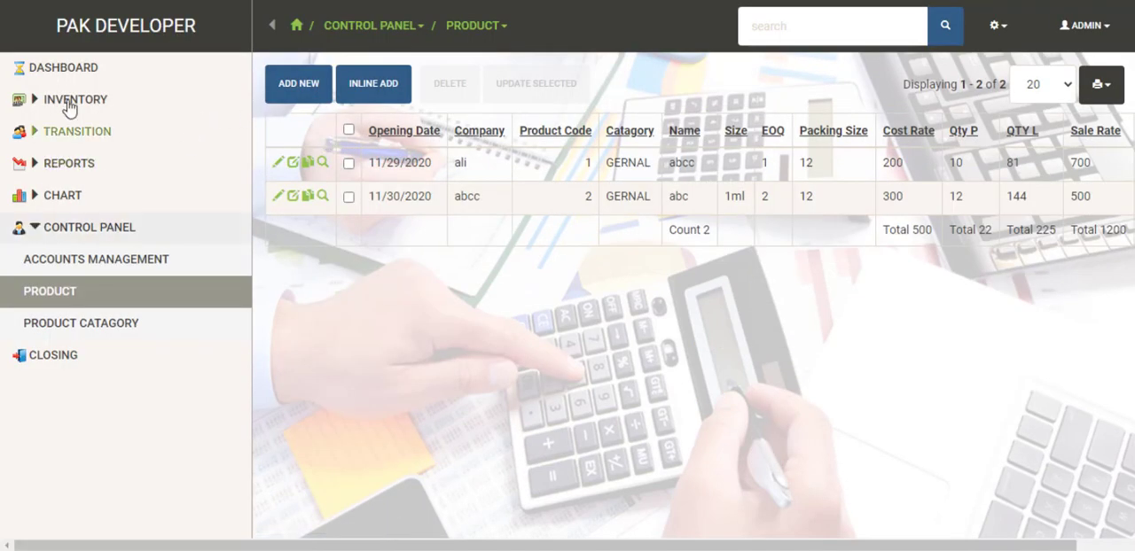
Step: Open a new inventory sale and choose the newly added receivable customer by name
click(75, 104)
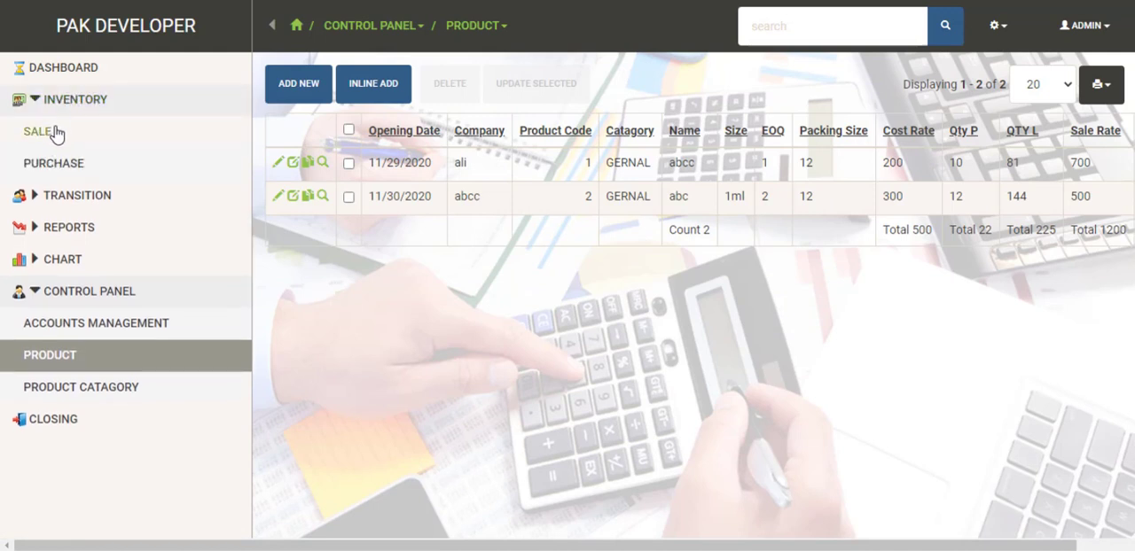
click(51, 133)
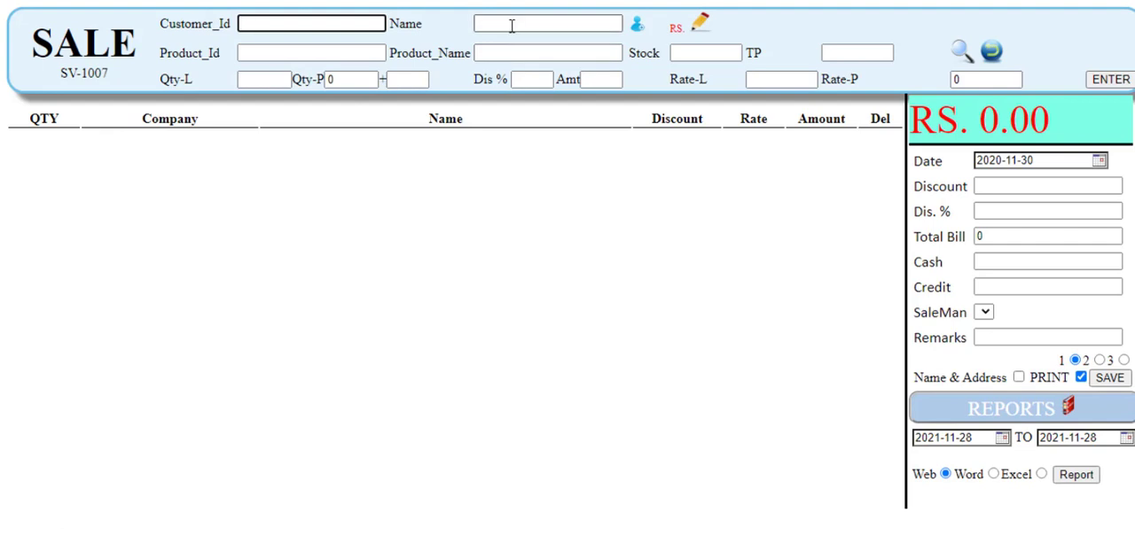
click(512, 24)
text(fa)
key(Down)
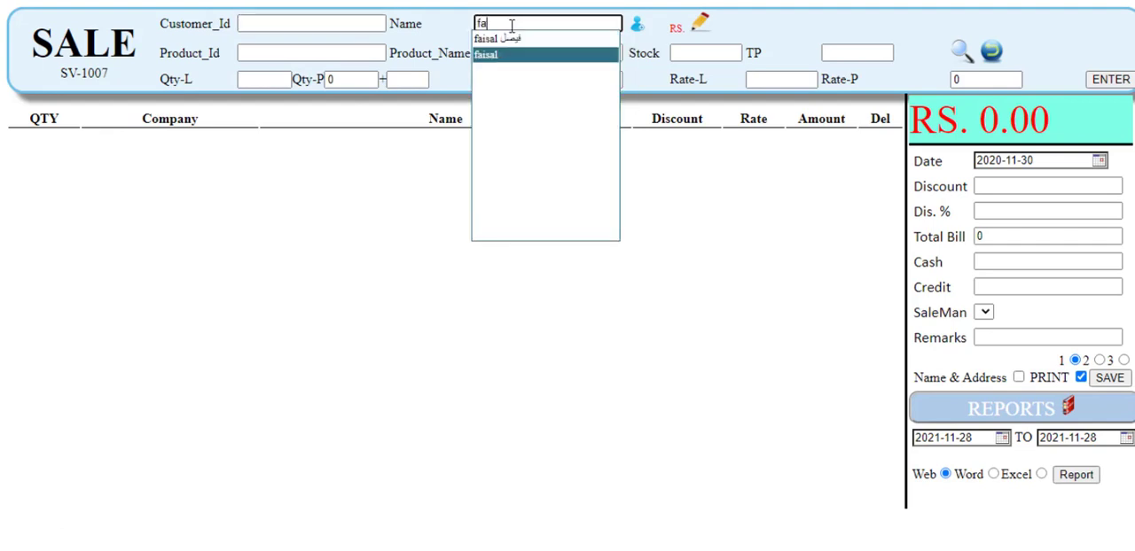
key(Up)
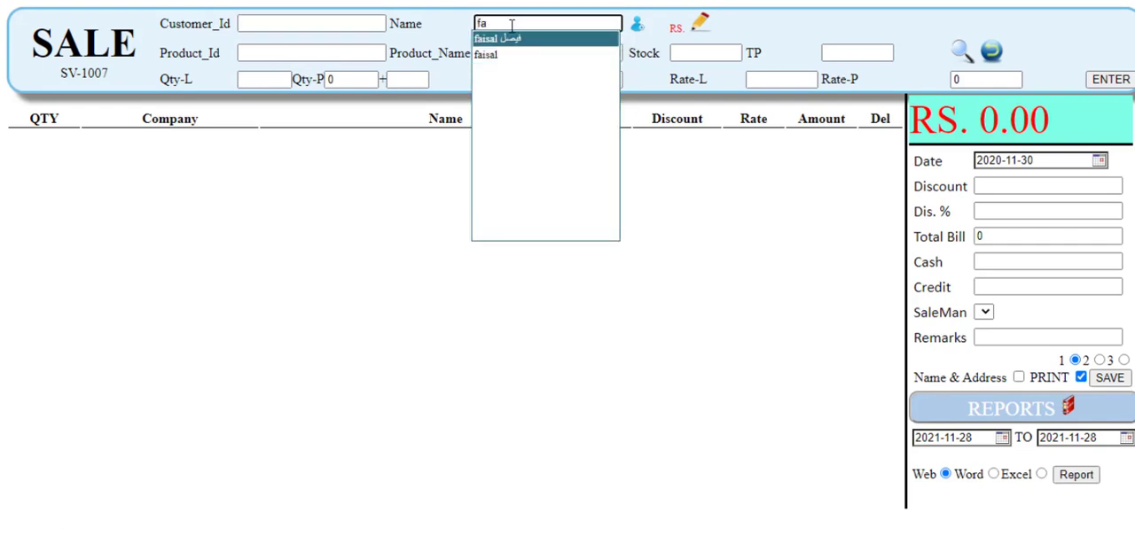
key(Down)
key(Return)
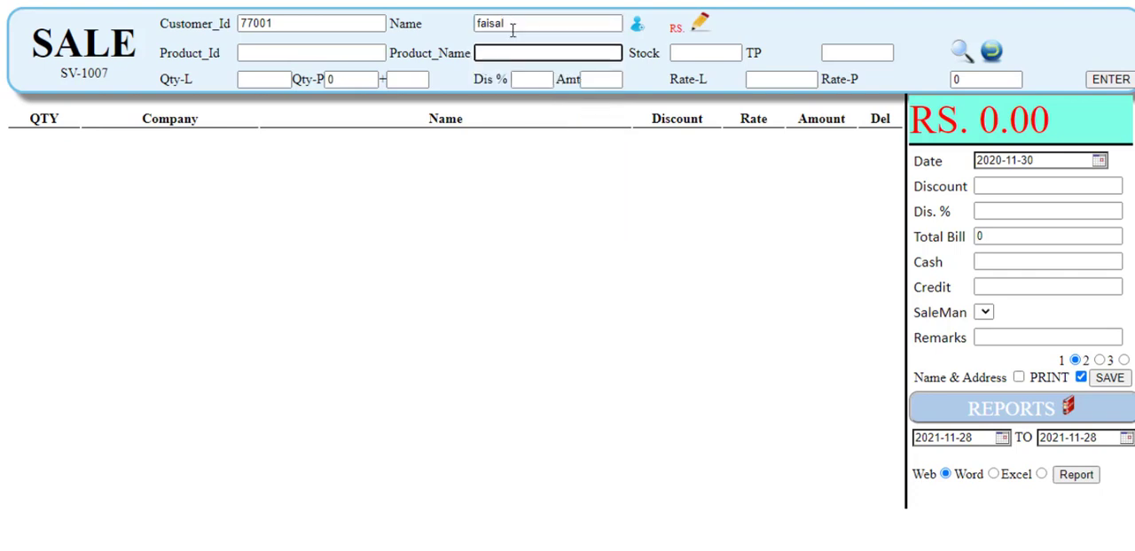
Step: Choose product abc for the sale and set its pack quantity to 2, making 24 loose units
text(ab)
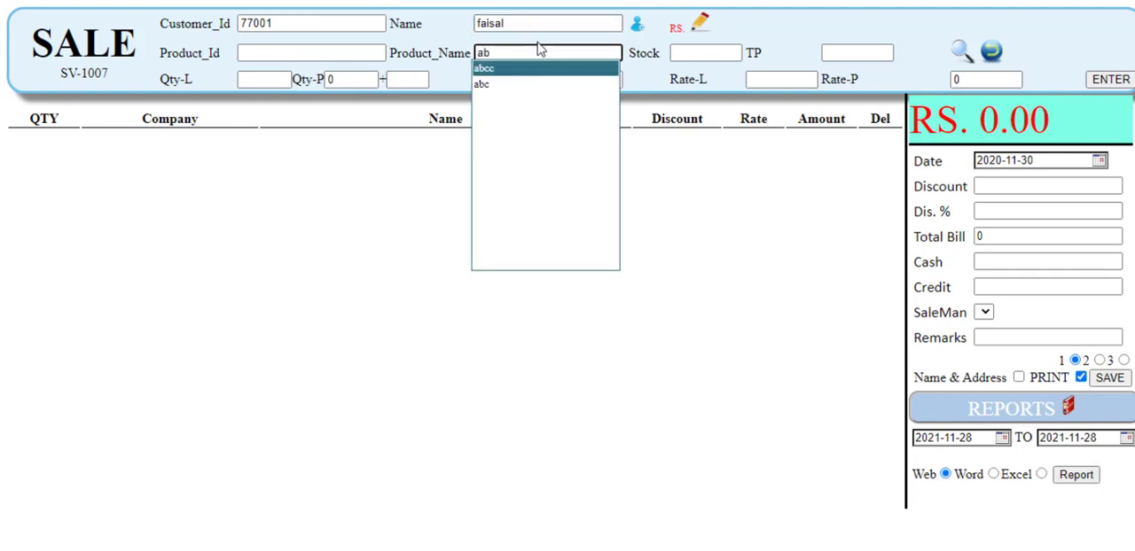
key(Down)
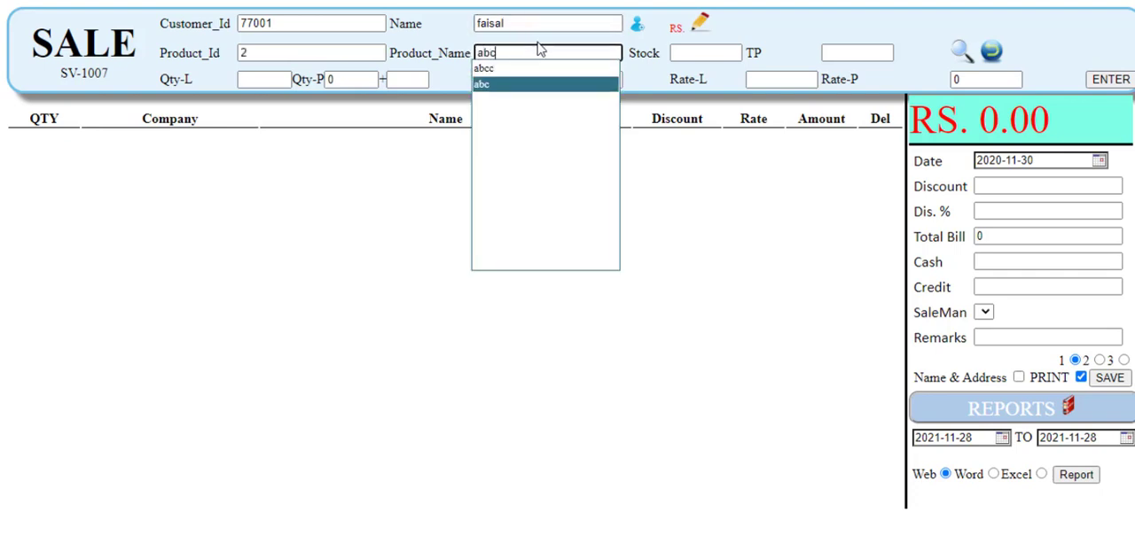
key(Return)
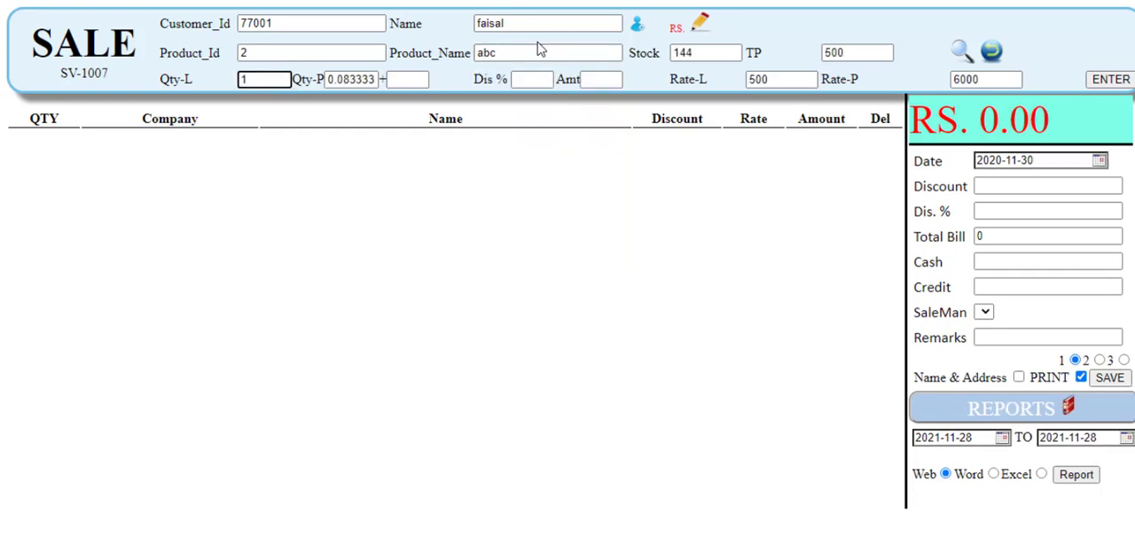
text(12)
click(356, 79)
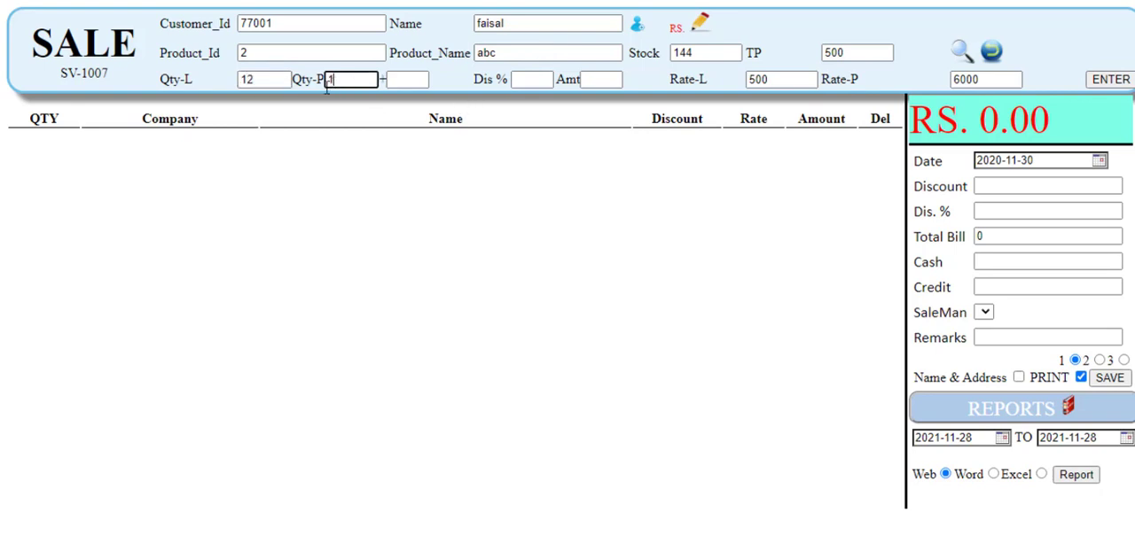
drag(327, 87, 318, 87)
key(BackSpace)
key(BackSpace)
click(522, 80)
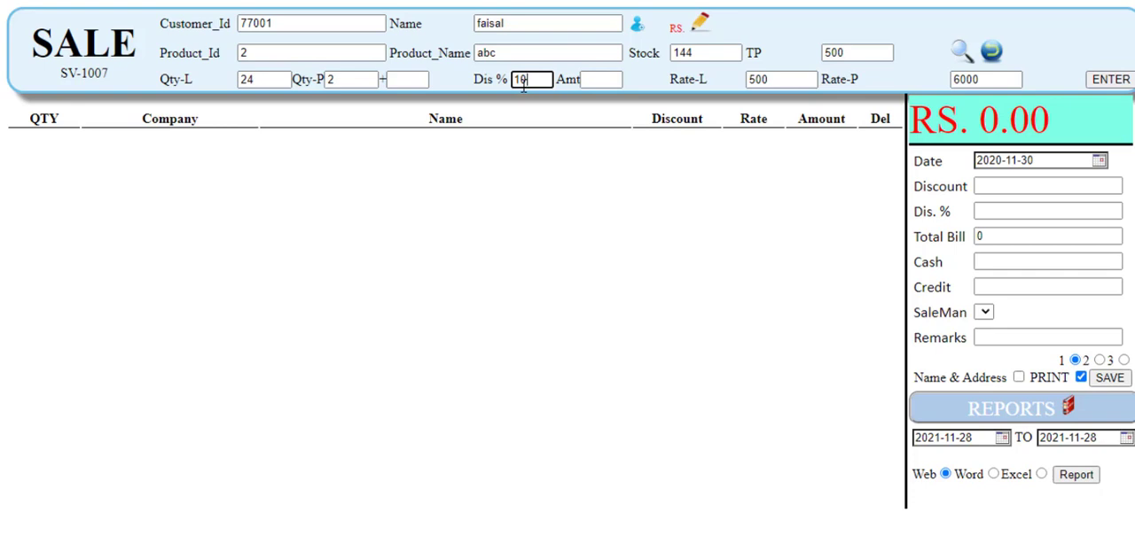
click(766, 80)
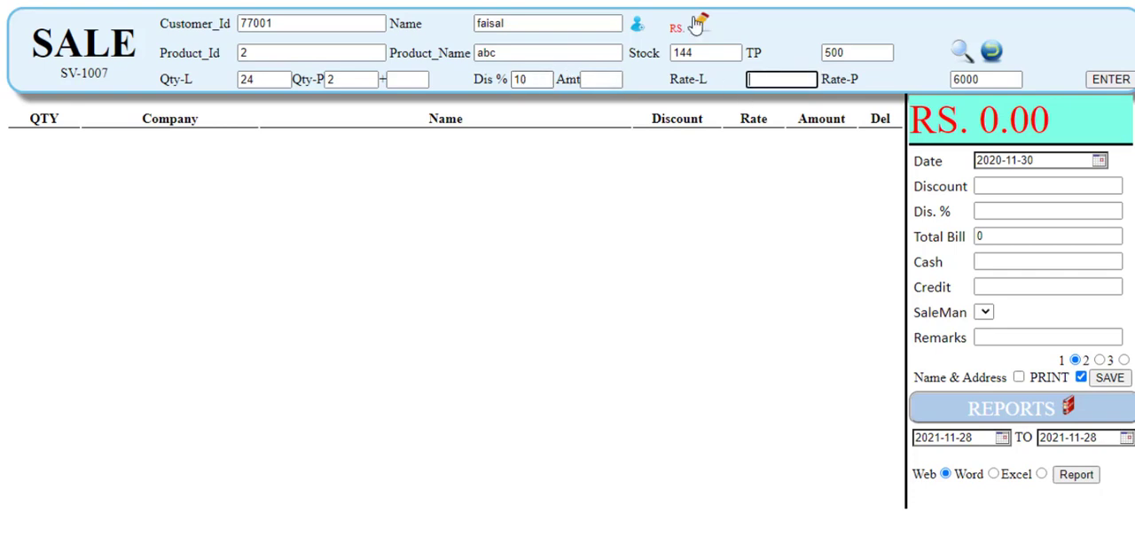
click(536, 78)
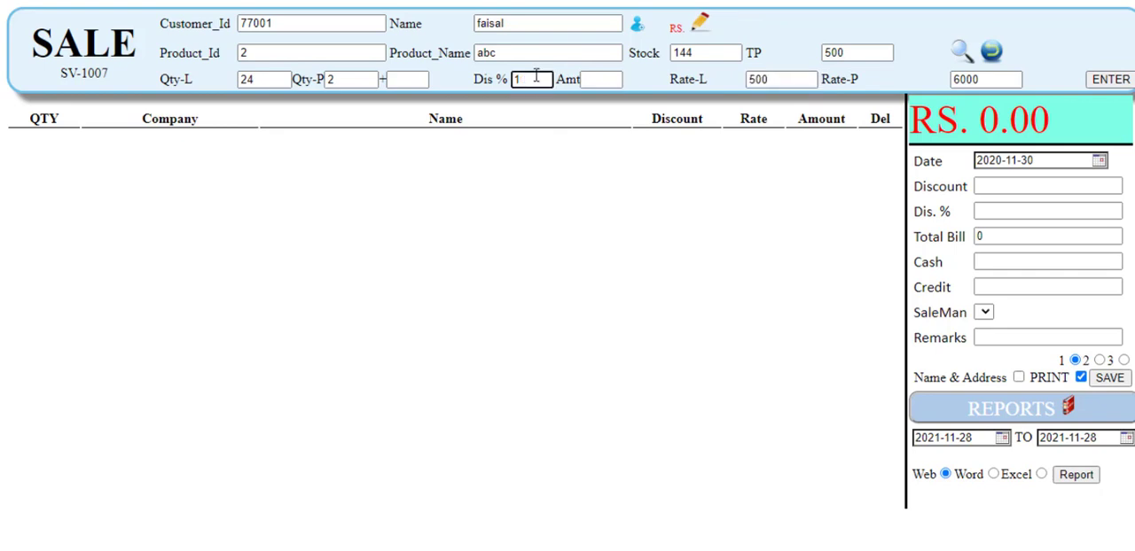
Step: Set the loose rate of product abc to 440 and add the item to the sale
click(785, 78)
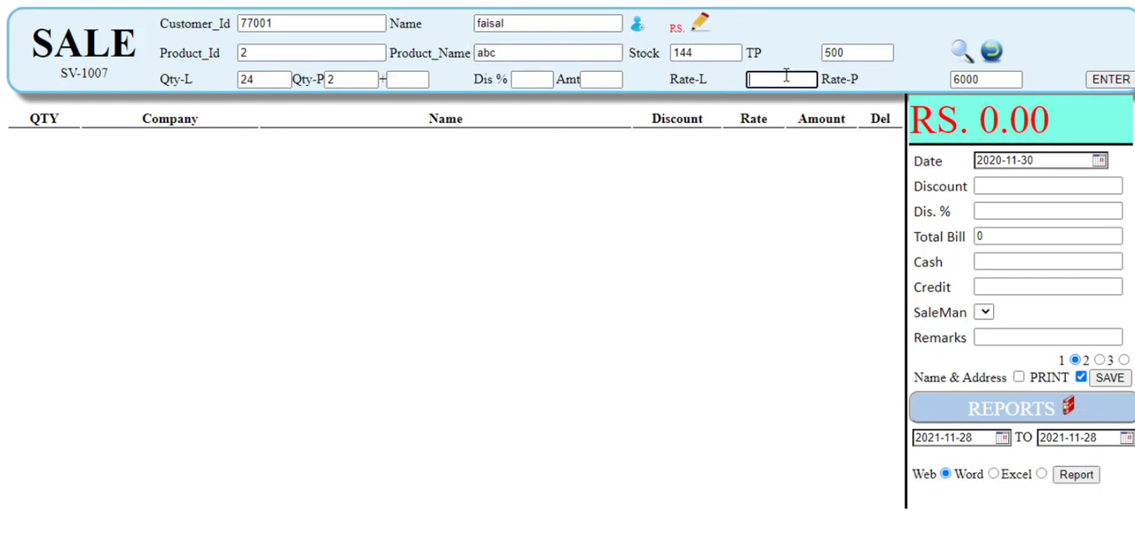
text(440)
key(Return)
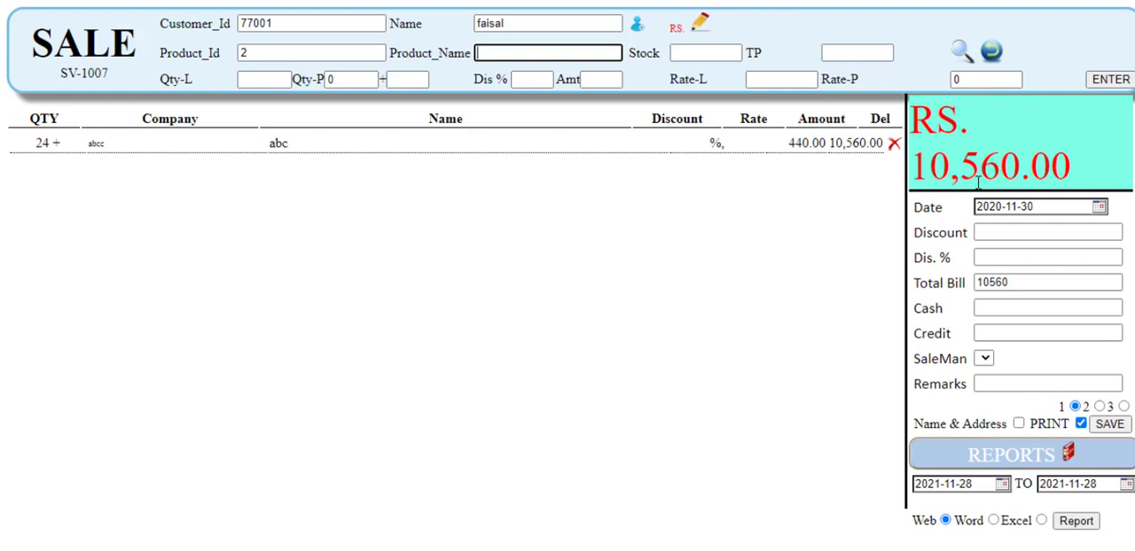
Step: Enter 0 as the cash received and save the sale invoice
click(1010, 304)
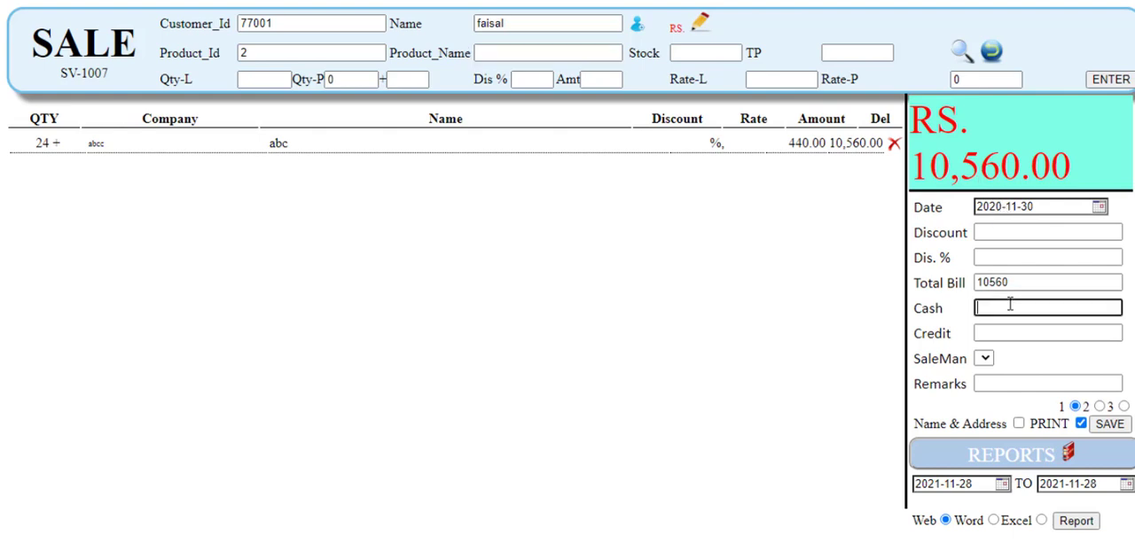
text(0)
key(Return)
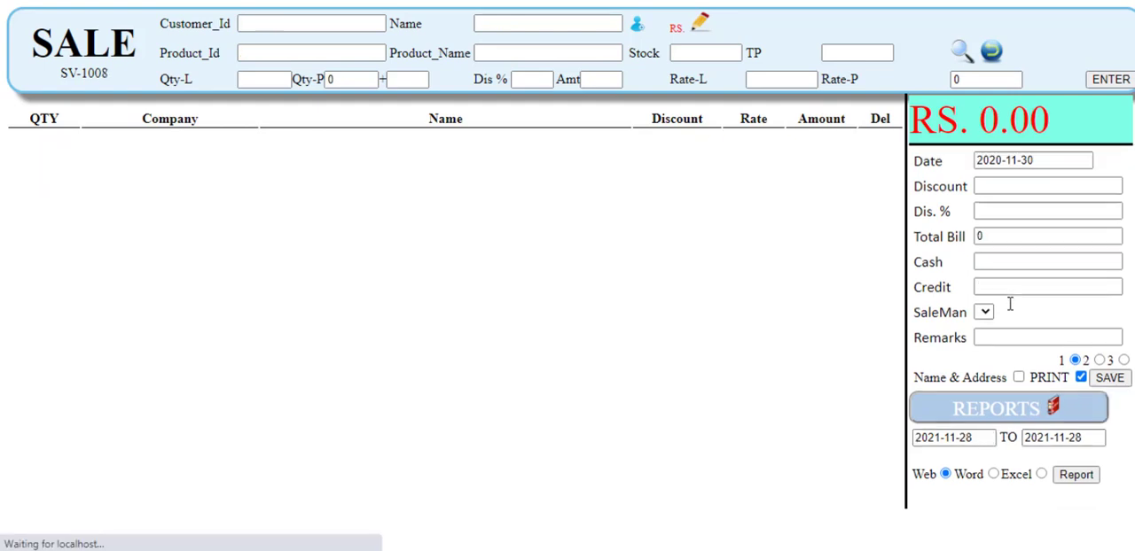
Step: Always allow pop-ups and redirects from localhost in the browser
click(973, 1)
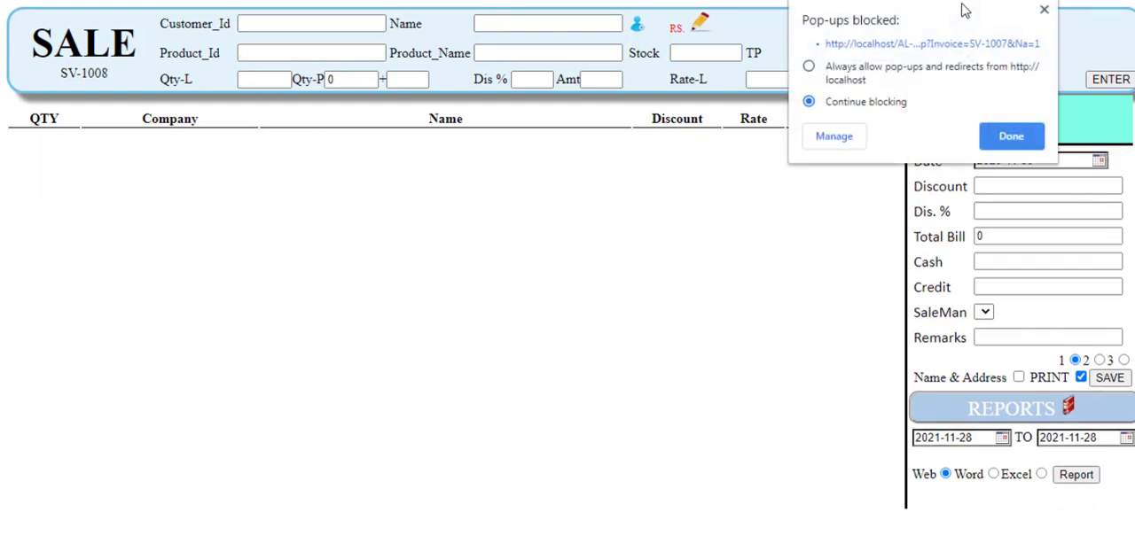
click(815, 67)
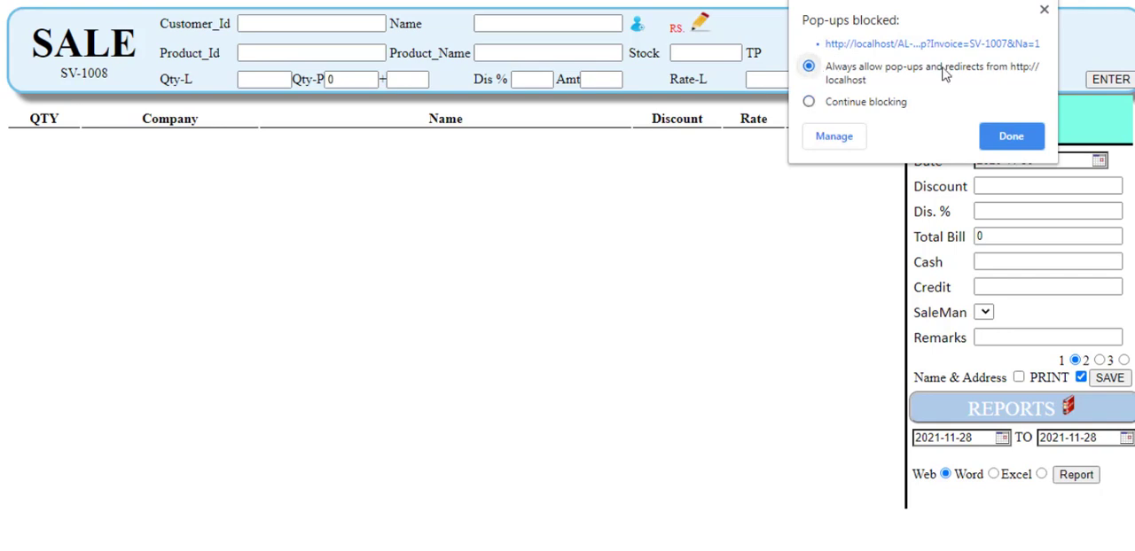
click(1018, 138)
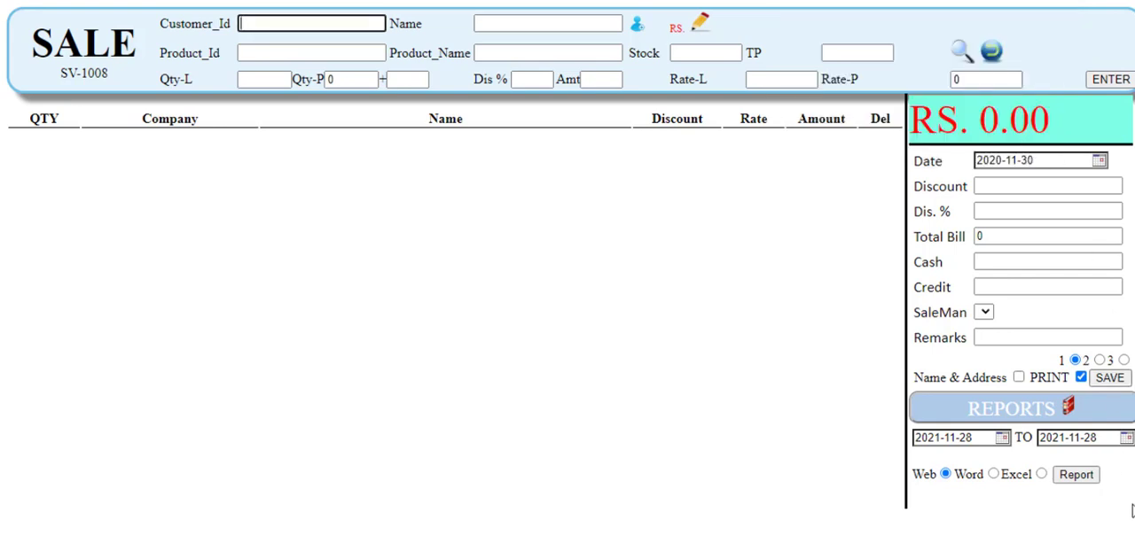
Step: Generate the web sale report for 2021-11-28 from the sale page, then close the report and the sale page
click(1060, 479)
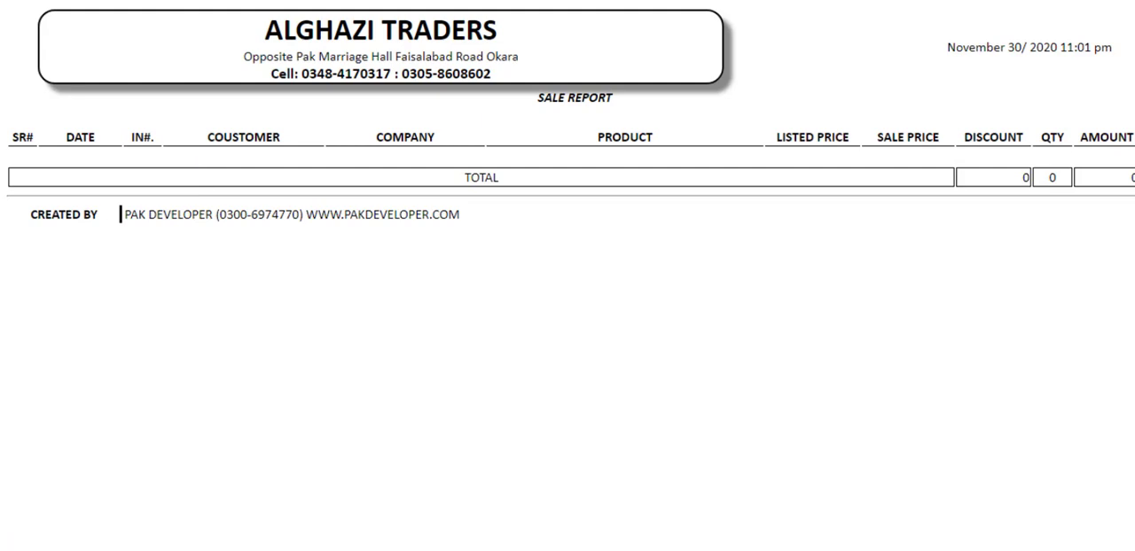
key(ctrl+w)
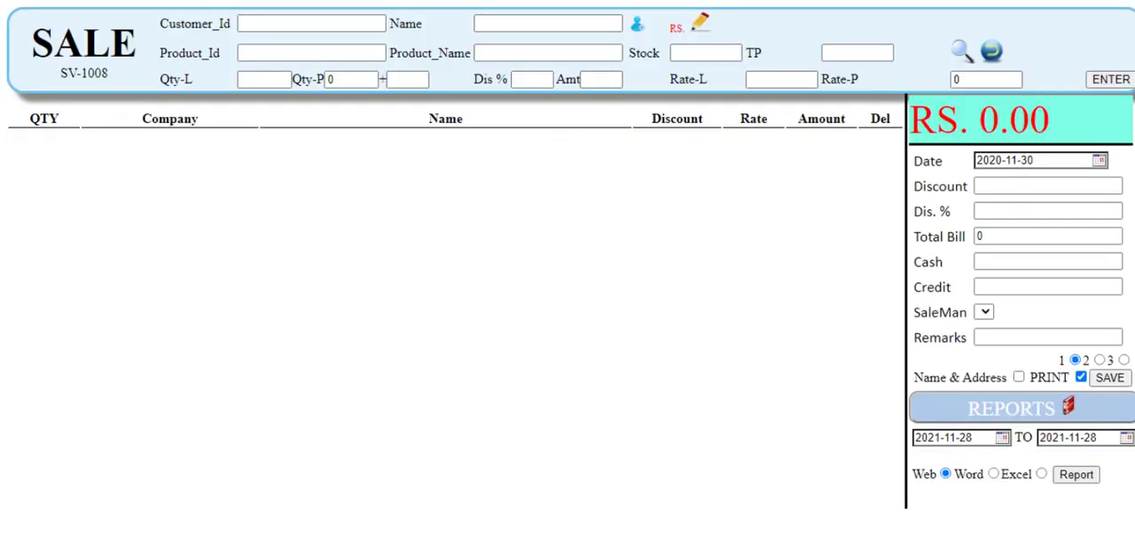
key(ctrl+w)
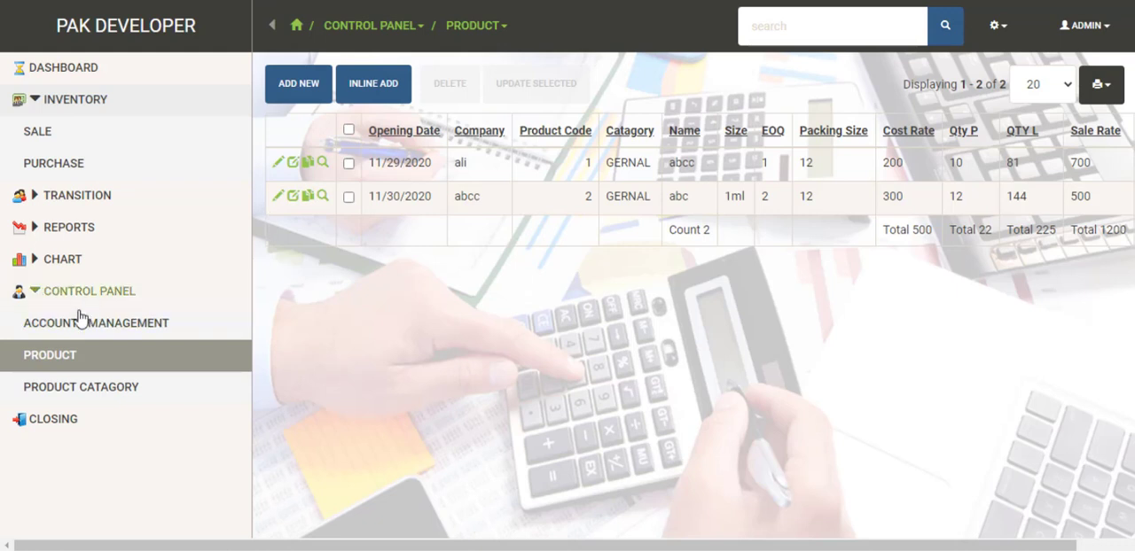
Step: Open the Reports page and generate the web Sale report for 30-11-2020 covering all products, customers and companies
click(49, 228)
click(71, 261)
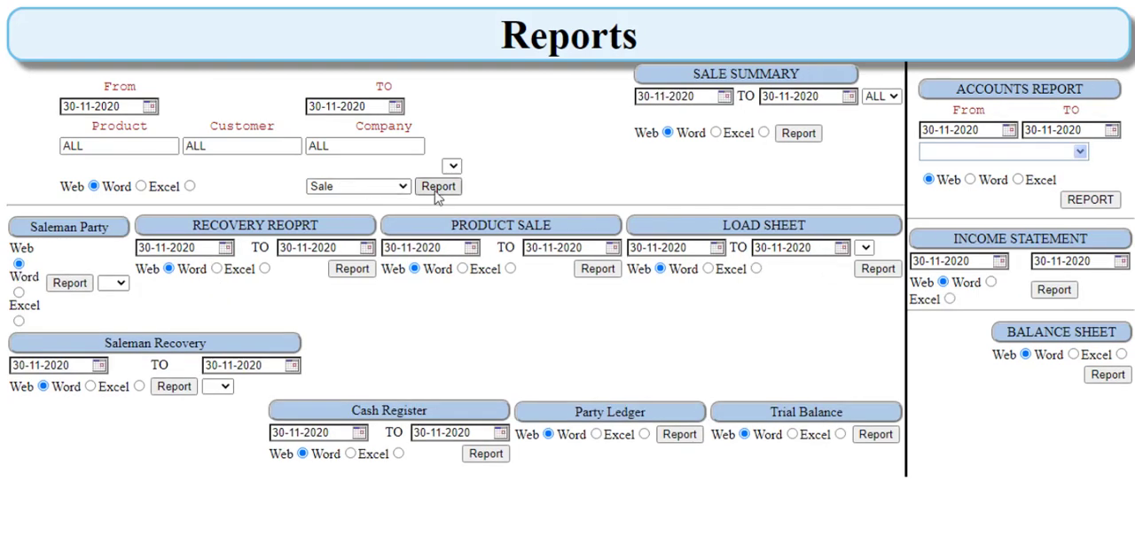
click(434, 186)
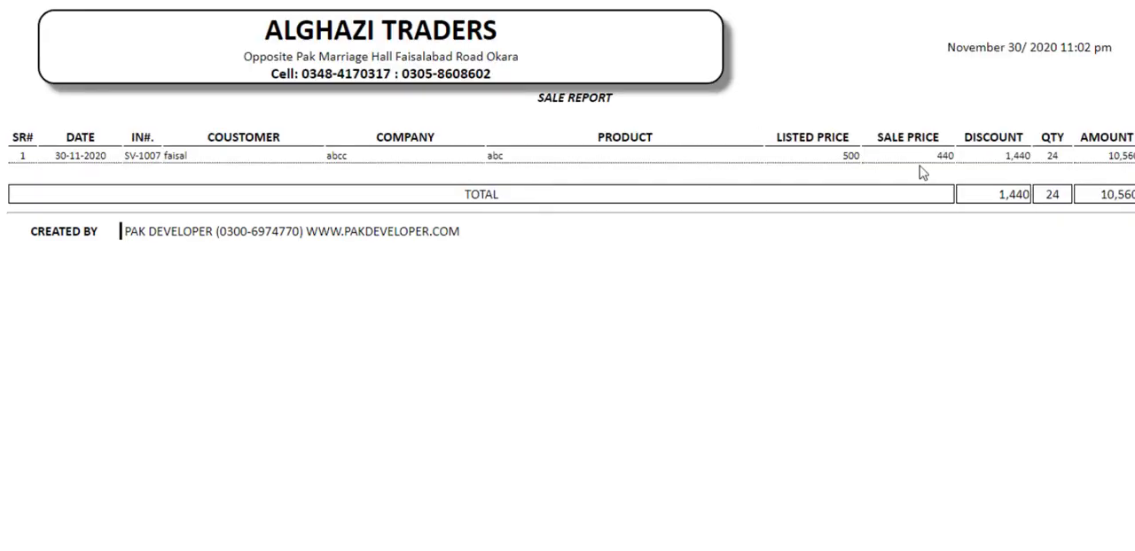
Step: Examine the price, discount, quantity and amount figures in the sale report's row, and close the report
double_click(849, 155)
drag(1003, 158, 1040, 161)
drag(1110, 155, 1119, 166)
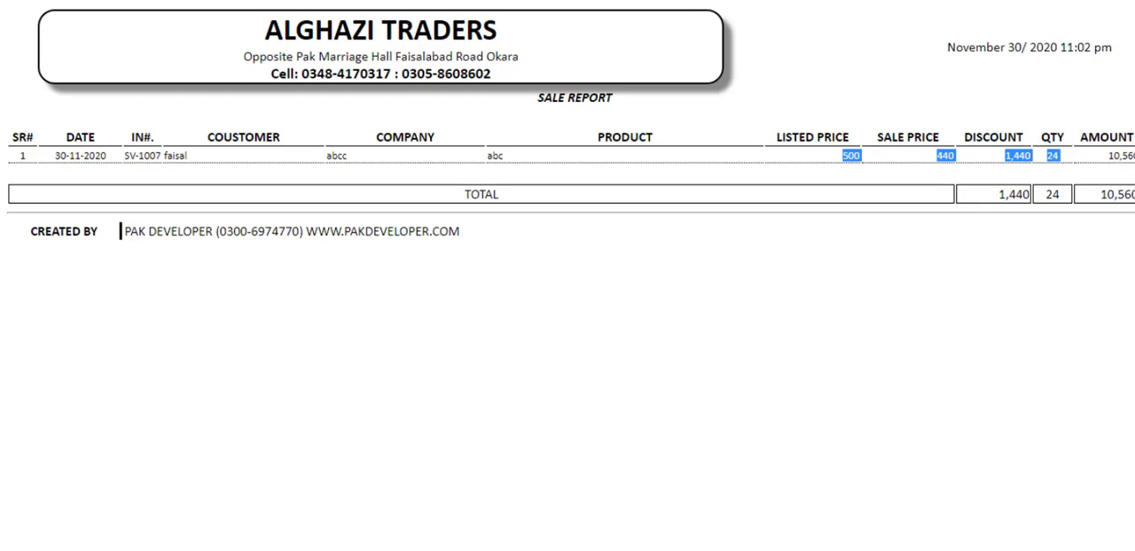
key(ctrl+w)
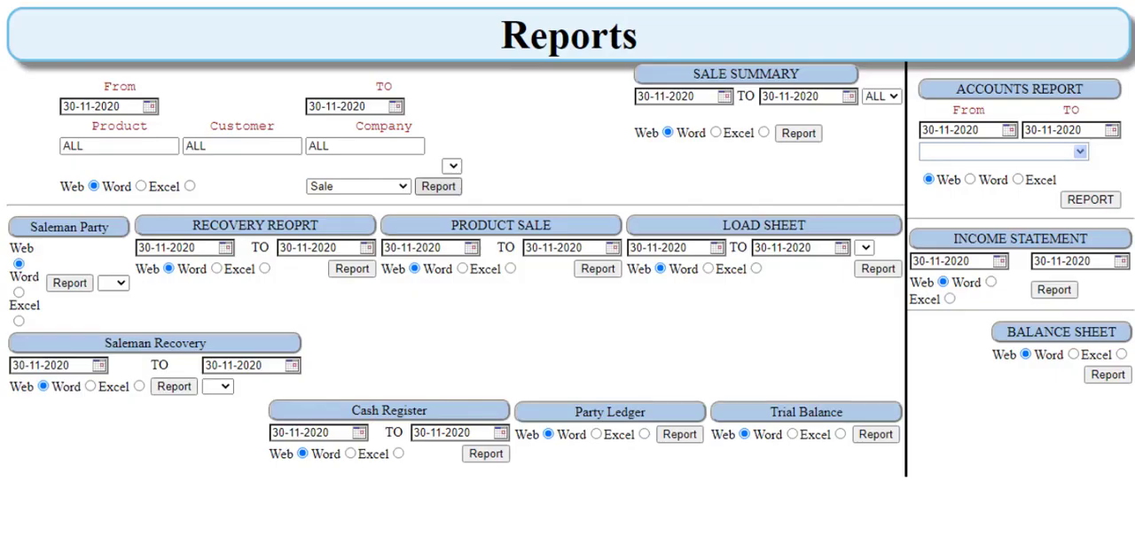
Step: Generate the web Profit report for 30-11-2020, check its cost and sale prices, and close it
click(405, 187)
click(326, 256)
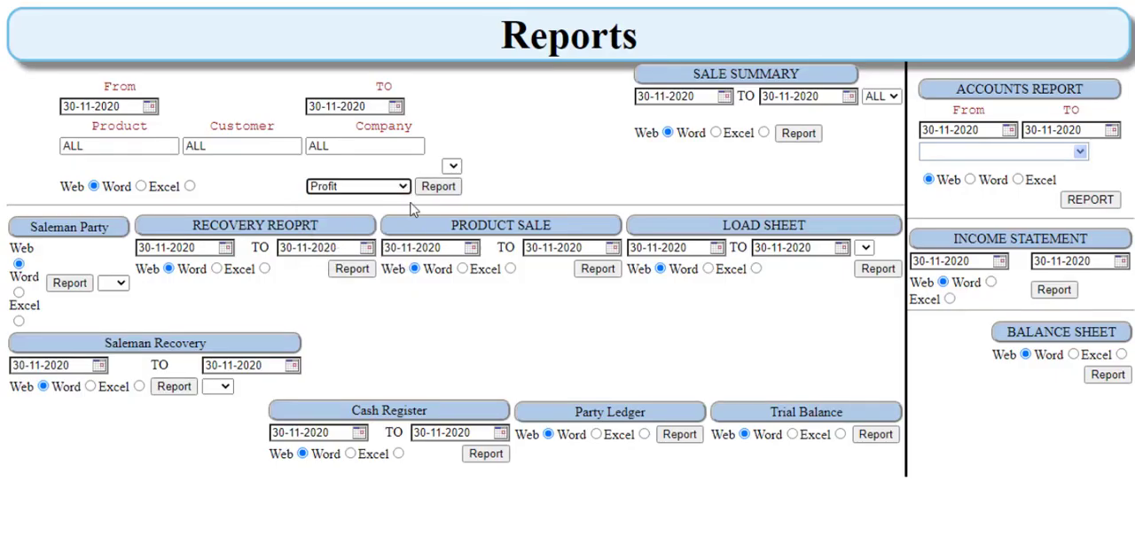
click(436, 190)
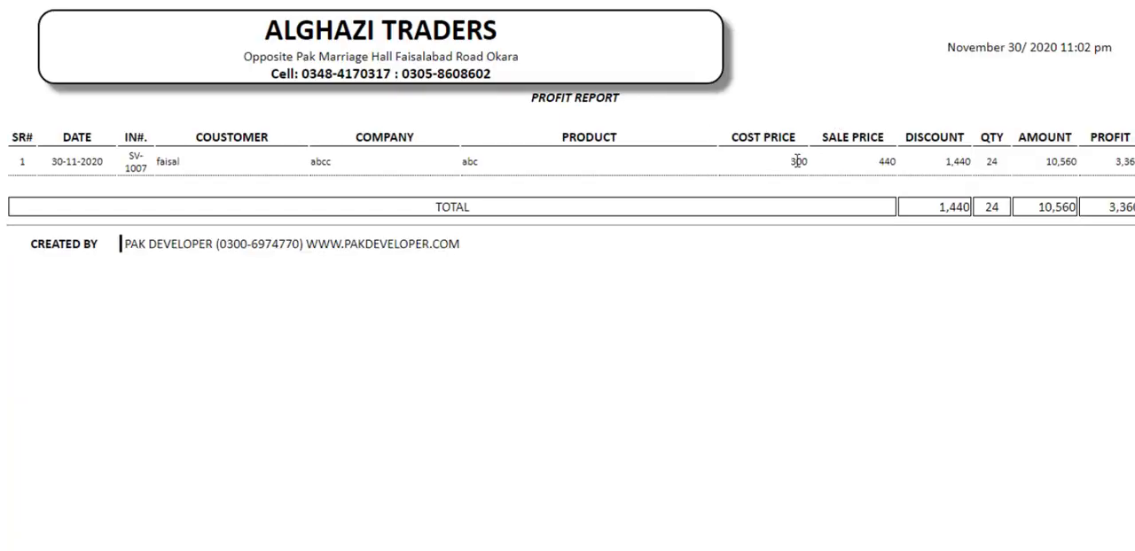
double_click(798, 162)
drag(815, 164, 898, 161)
click(549, 1)
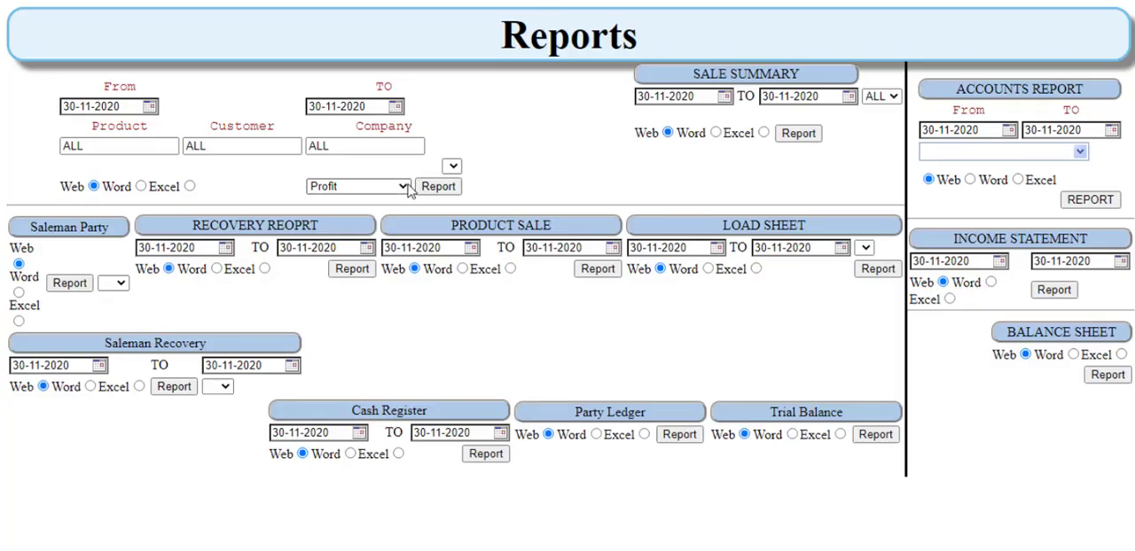
Step: Set the Profit report's start date to 01-11-2020, then generate the web income statement for 30-11-2020 and close it
click(149, 107)
click(25, 164)
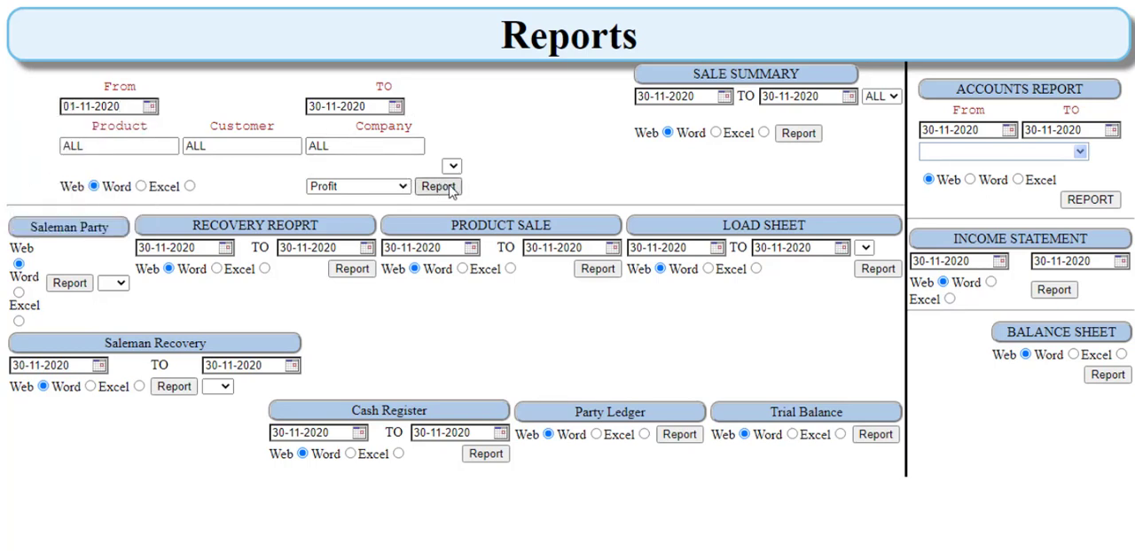
click(1055, 293)
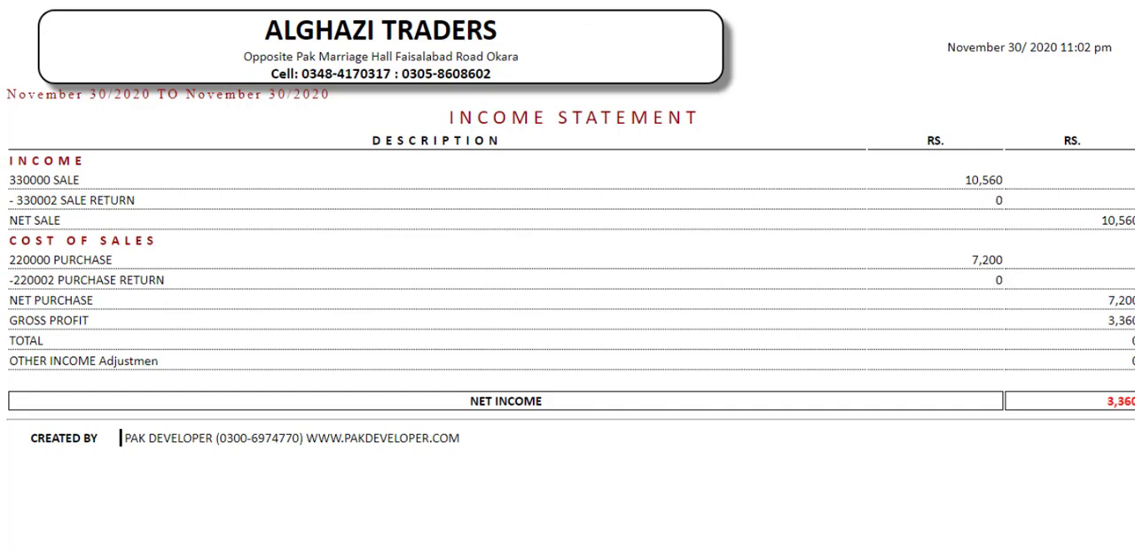
click(620, 2)
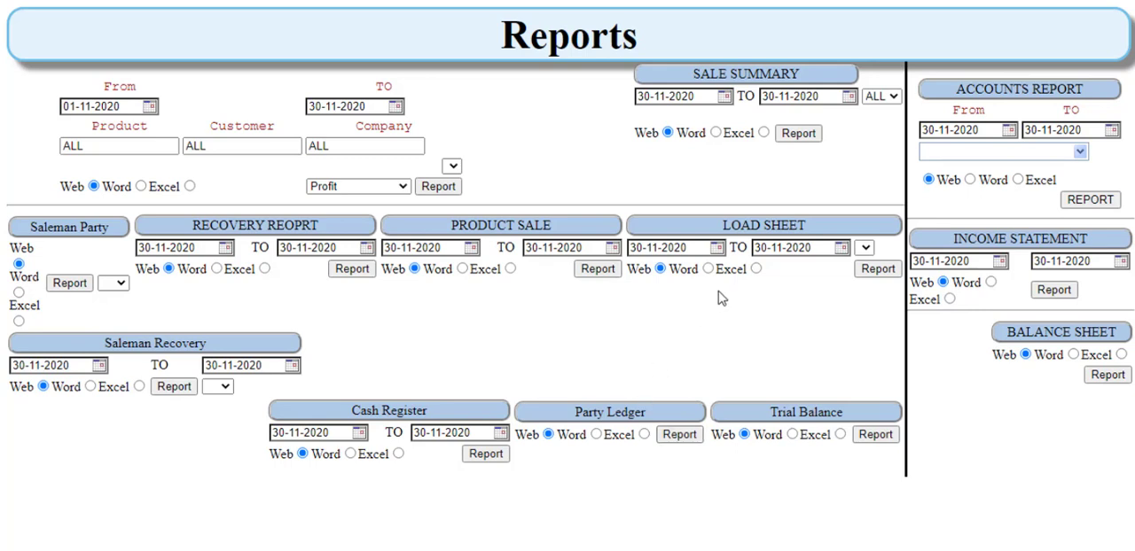
Step: Generate the web accounts report for the customer's first matching Account Receivable entry, from 01-11-2020 to 30-11-2020
click(987, 153)
text(faisal (77001) Account Receivabl)
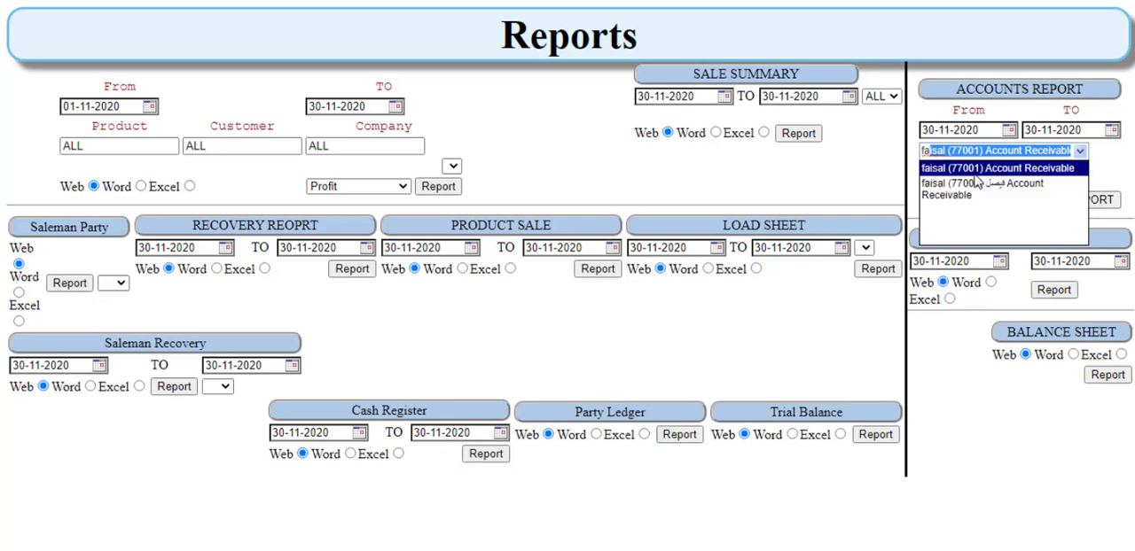
click(979, 168)
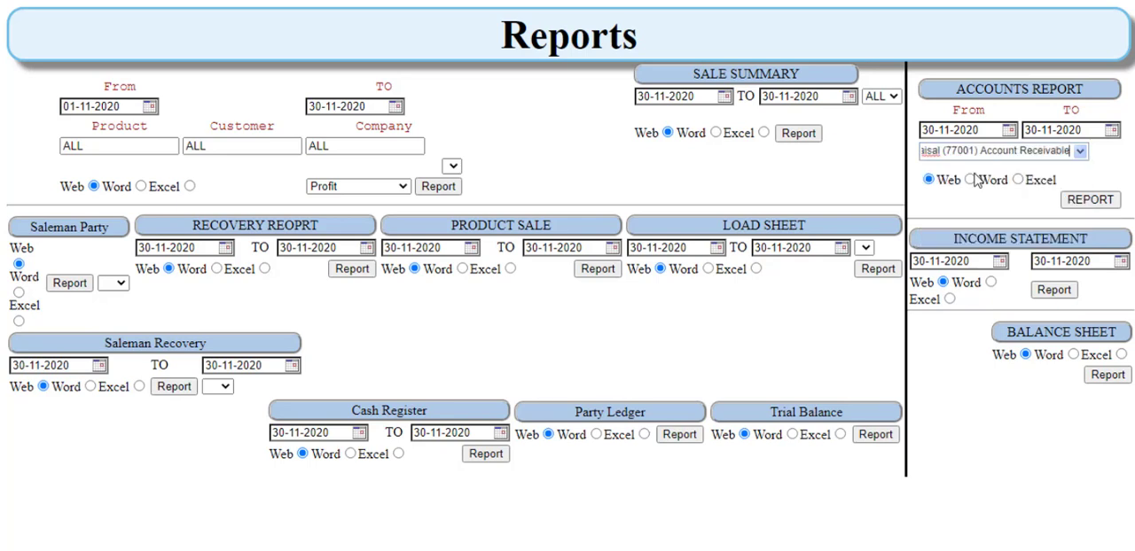
click(1008, 131)
click(891, 188)
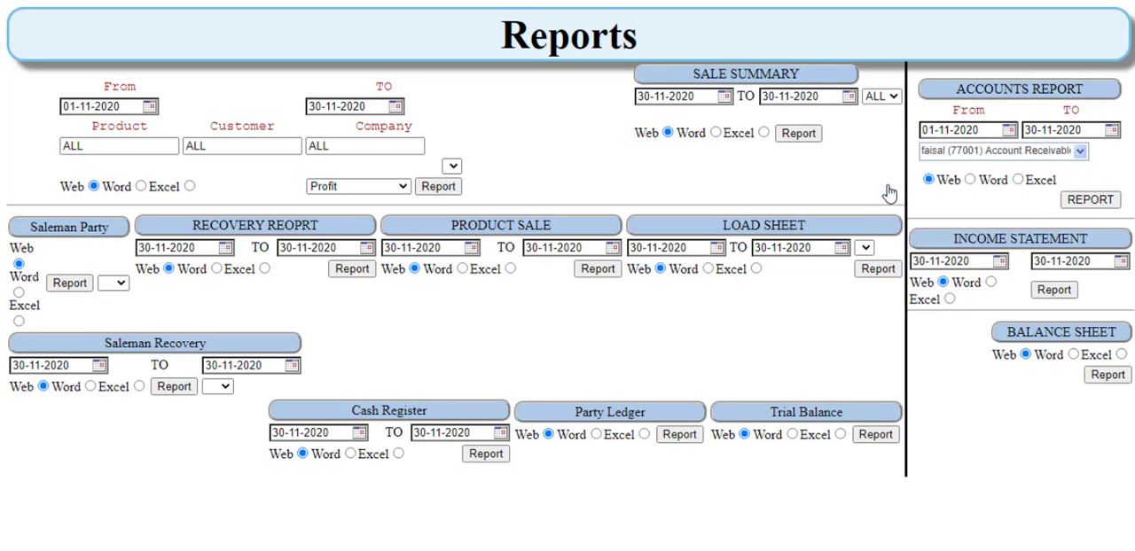
click(1090, 200)
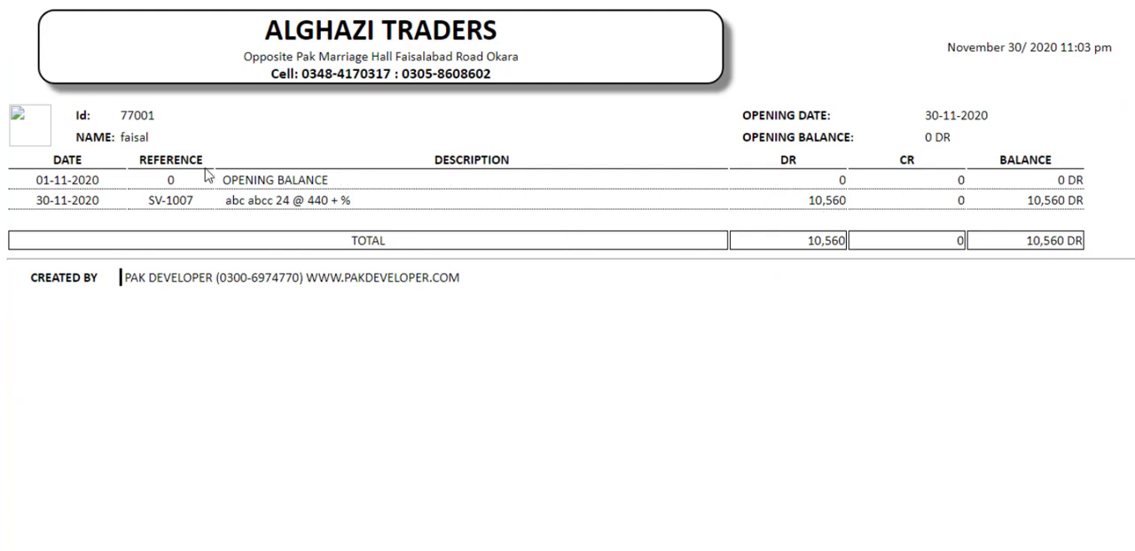
Step: Examine the sale entry's description, date and total balance in the customer's account ledger, and close the report
drag(216, 203, 300, 210)
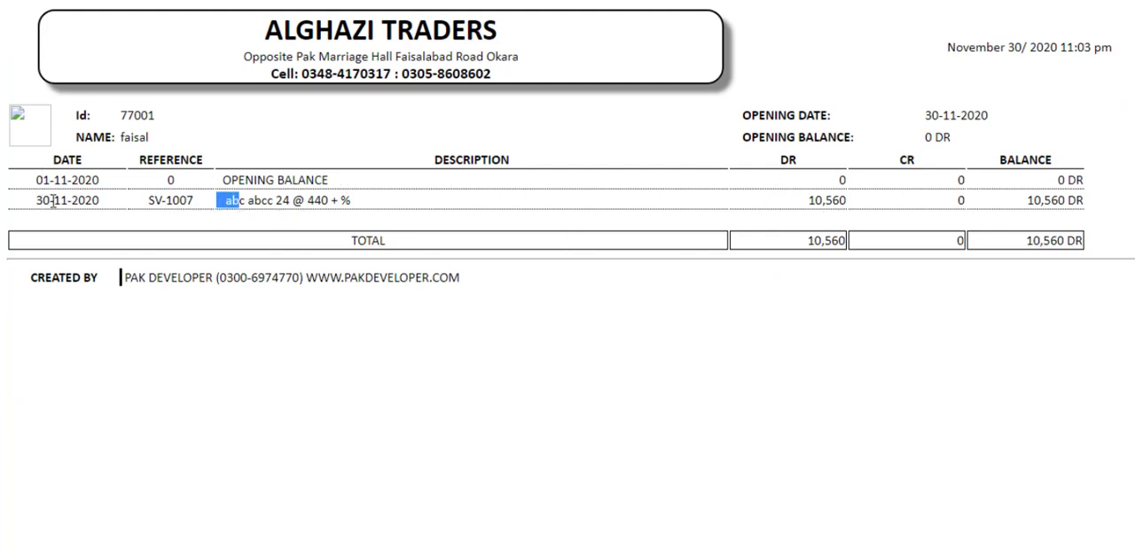
drag(44, 201, 94, 206)
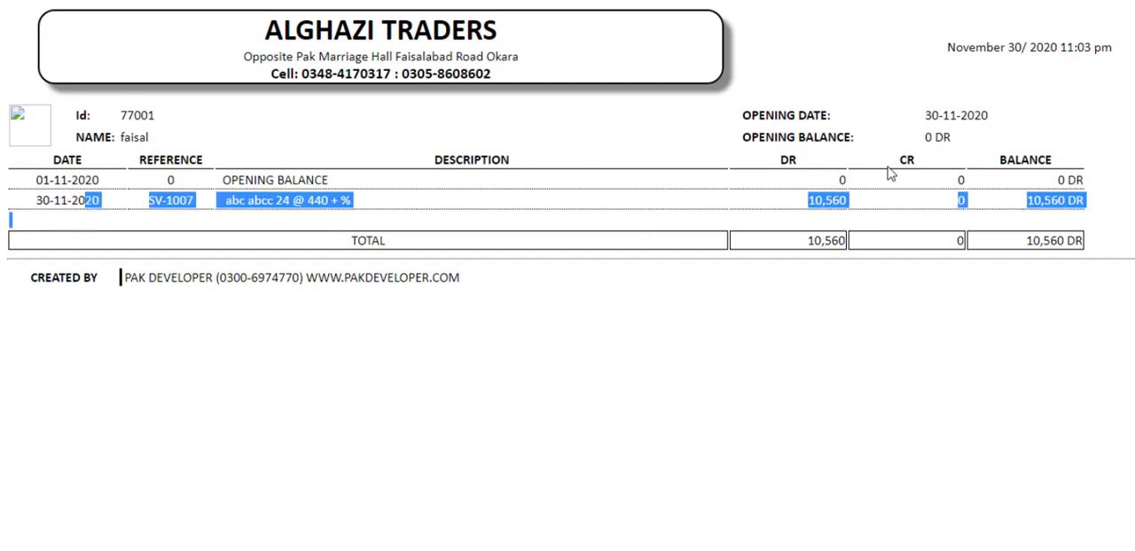
drag(1026, 239, 1078, 251)
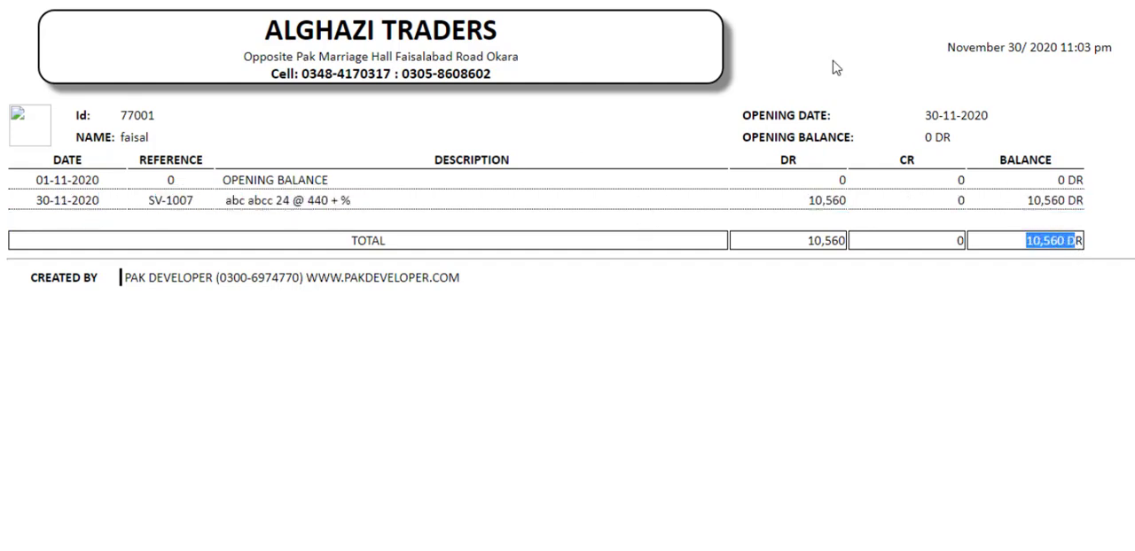
click(567, 1)
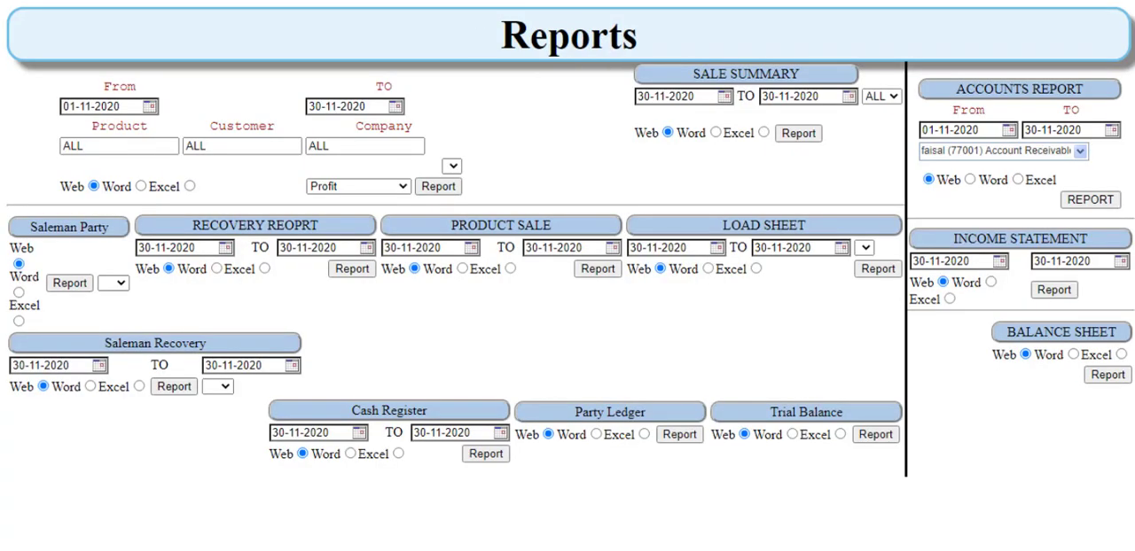
Step: Close the Reports page to return to the product list, and collapse the Inventory group
key(ctrl+w)
key(ctrl+w)
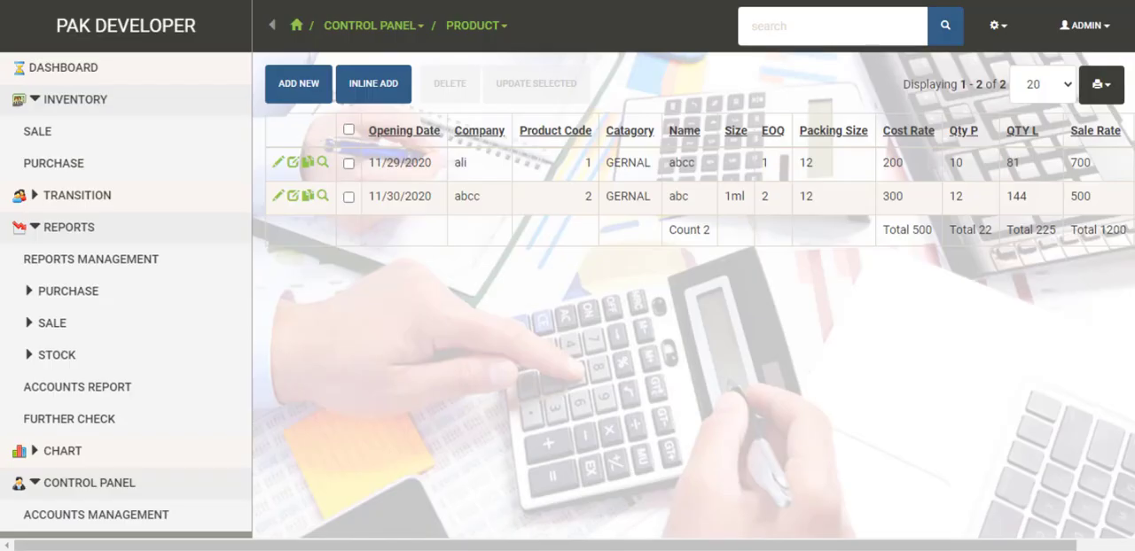
click(44, 105)
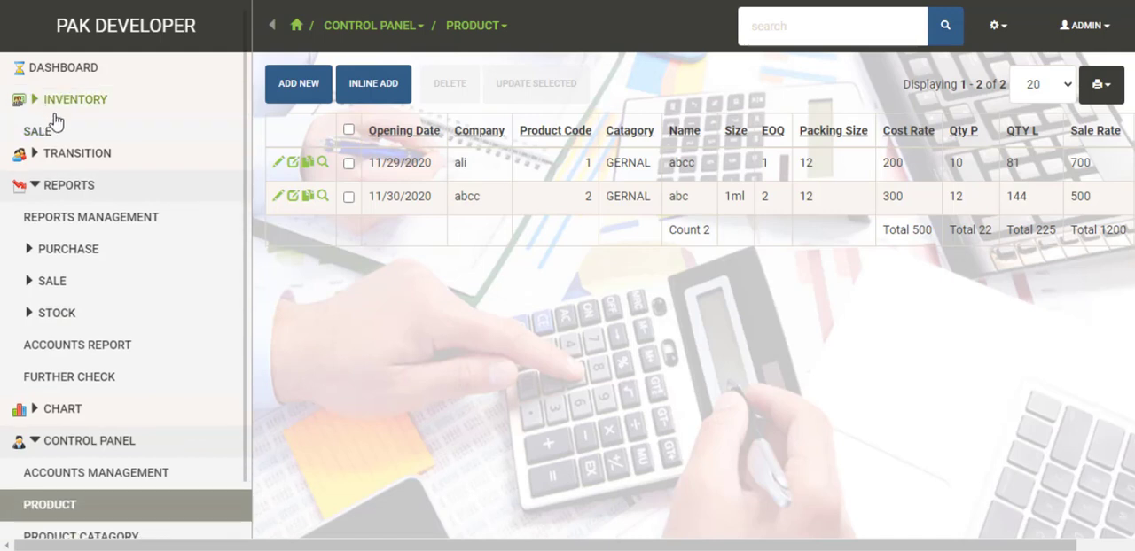